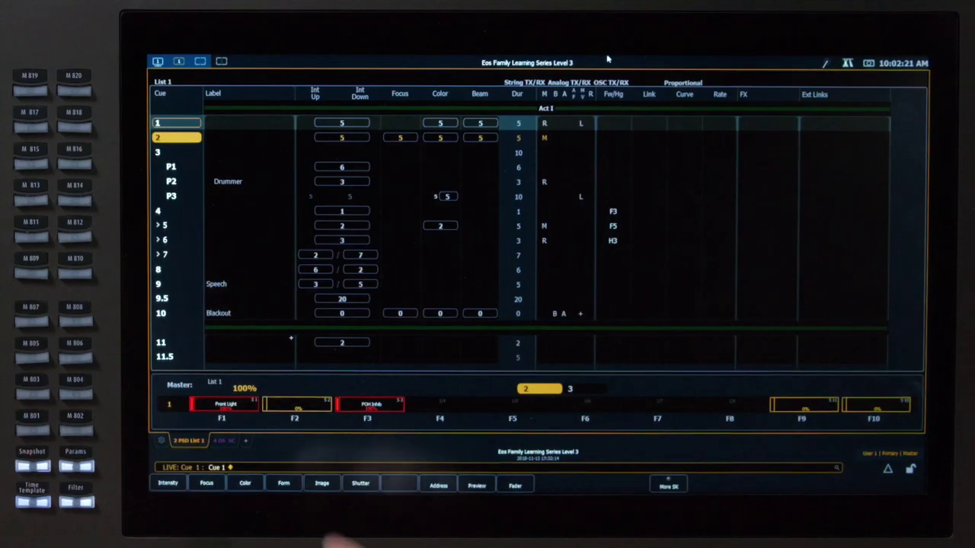
Open Magic Sheet 1 in a new display tab and switch it into edit mode
click(242, 441)
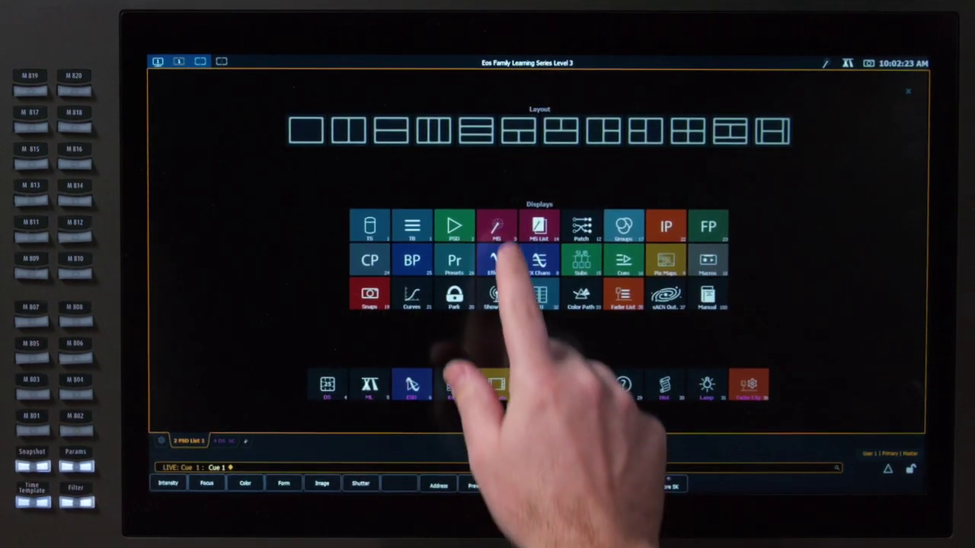
click(504, 219)
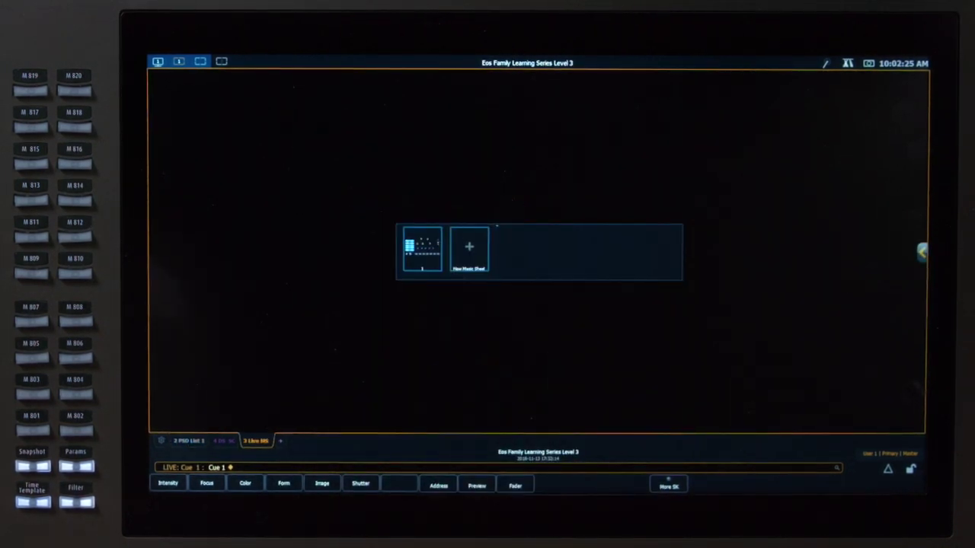
click(421, 247)
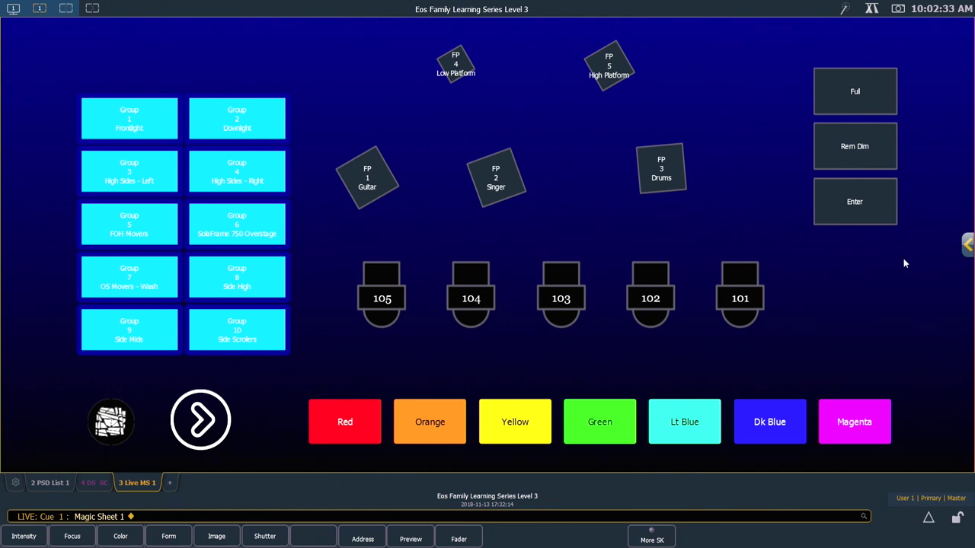
click(967, 245)
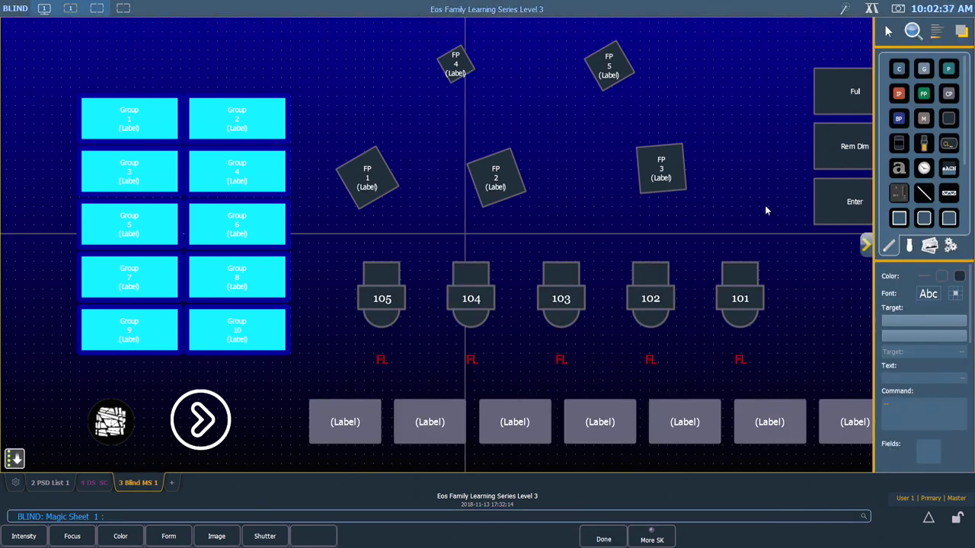
Add an enlarged fader object right of the Full buttons, targeting fader 1/3
scroll(764, 204, down, 4)
drag(766, 210, 517, 216)
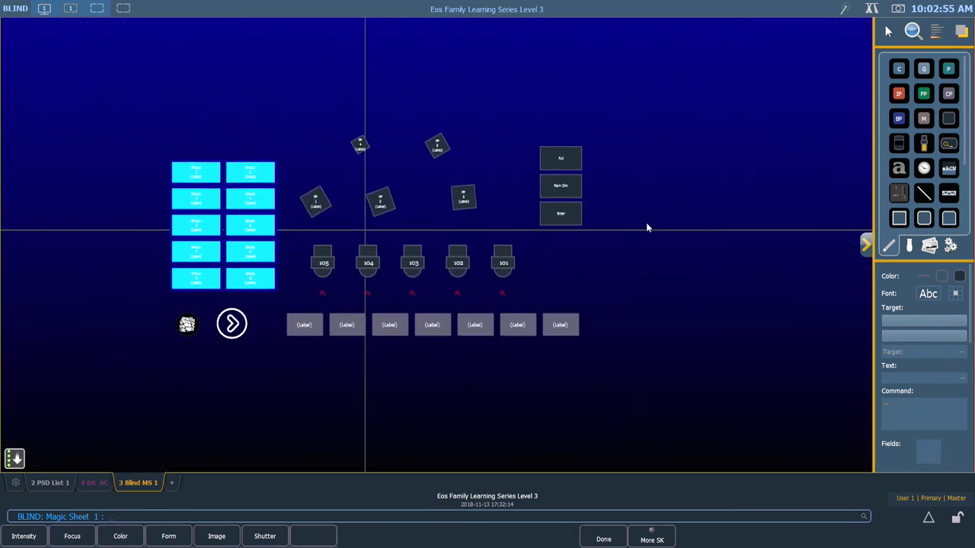
click(924, 147)
click(628, 241)
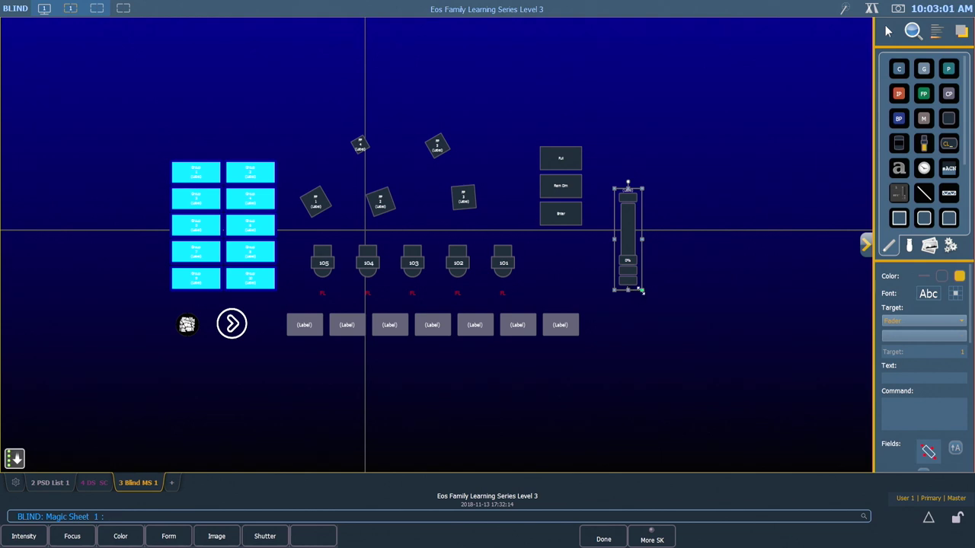
mouse_move(641, 292)
mouse_down()
mouse_move(648, 301)
mouse_move(620, 300)
mouse_up()
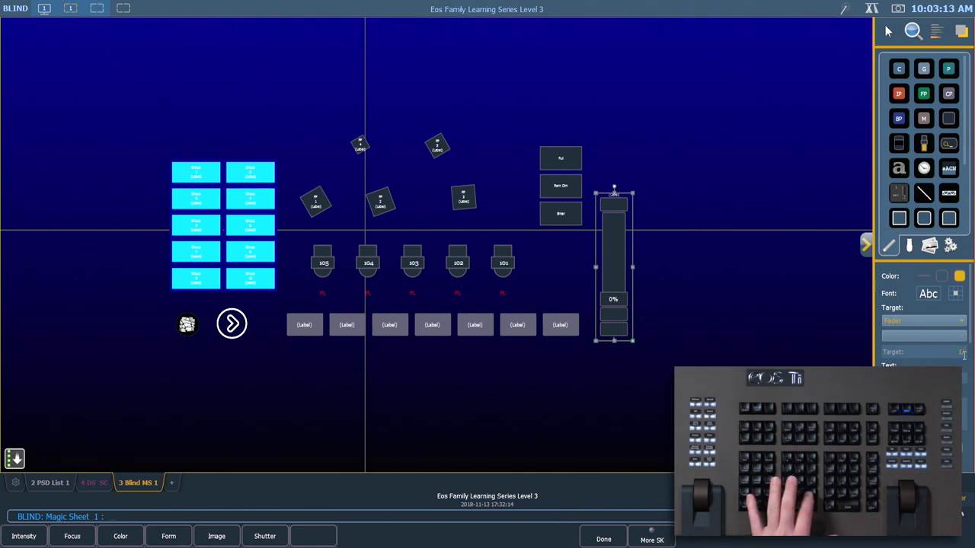
text(/3)
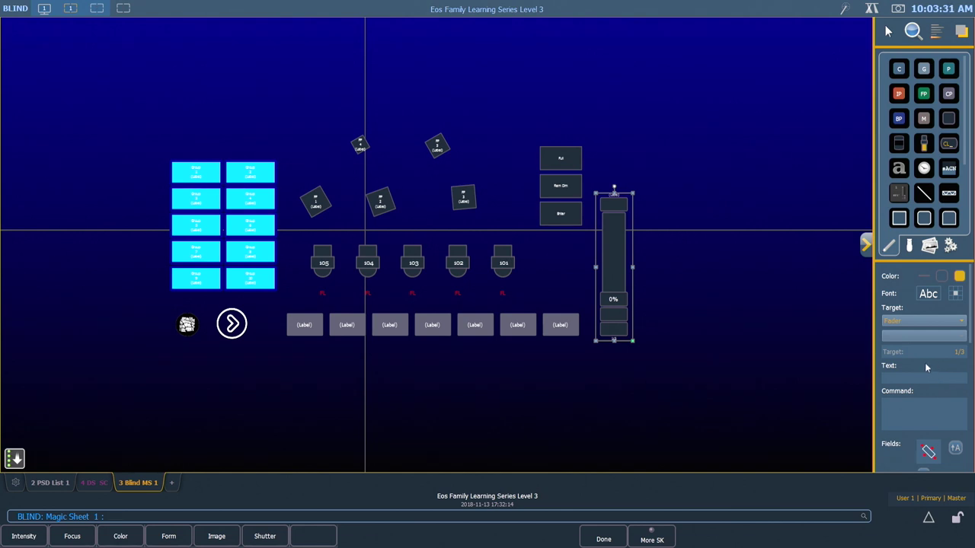
Colour the new fader red using the swatch picker
click(959, 276)
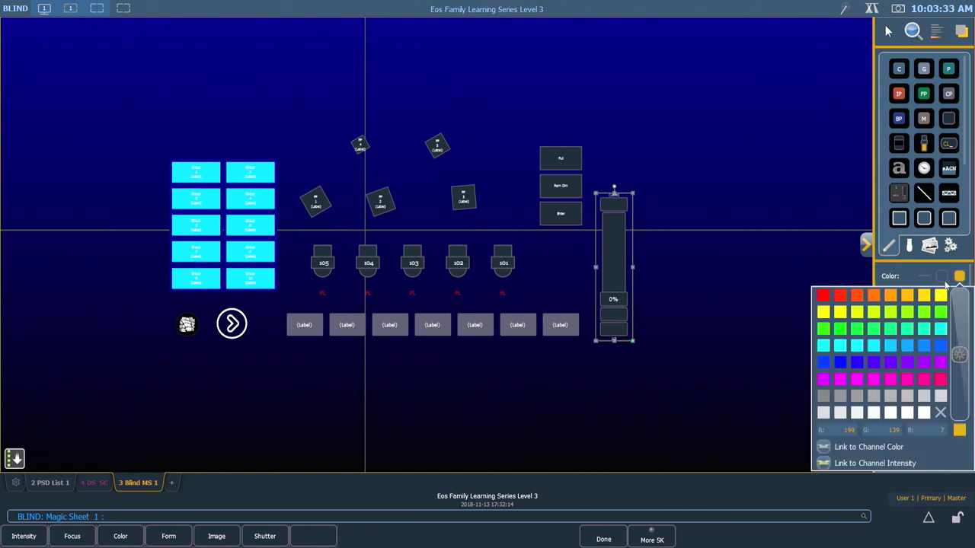
drag(961, 355, 963, 377)
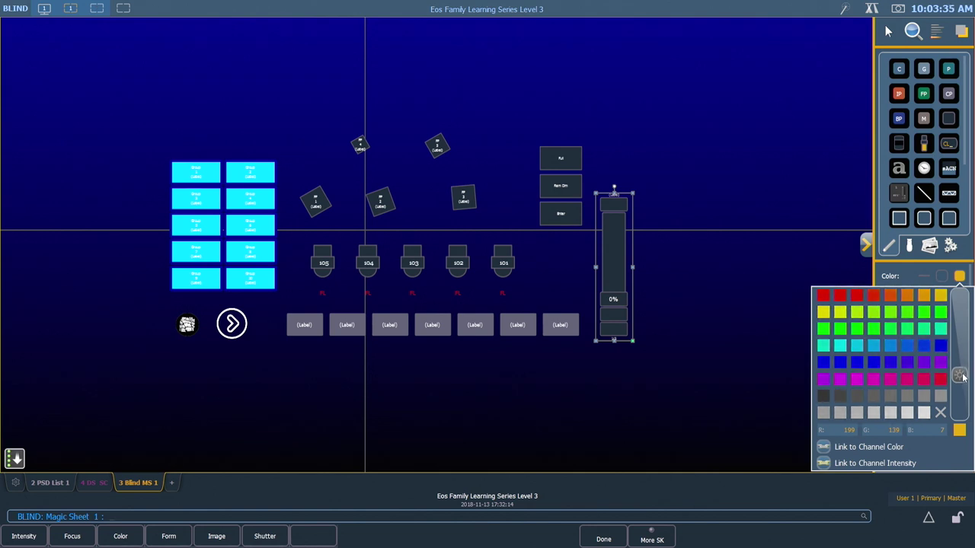
click(824, 296)
click(809, 292)
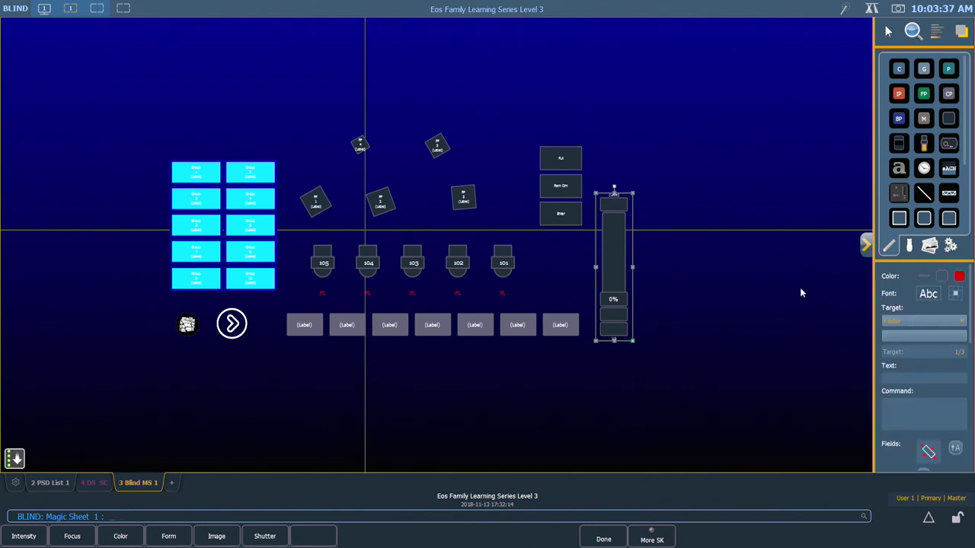
Test the fader in live view by moving its level, then return to editing
click(866, 246)
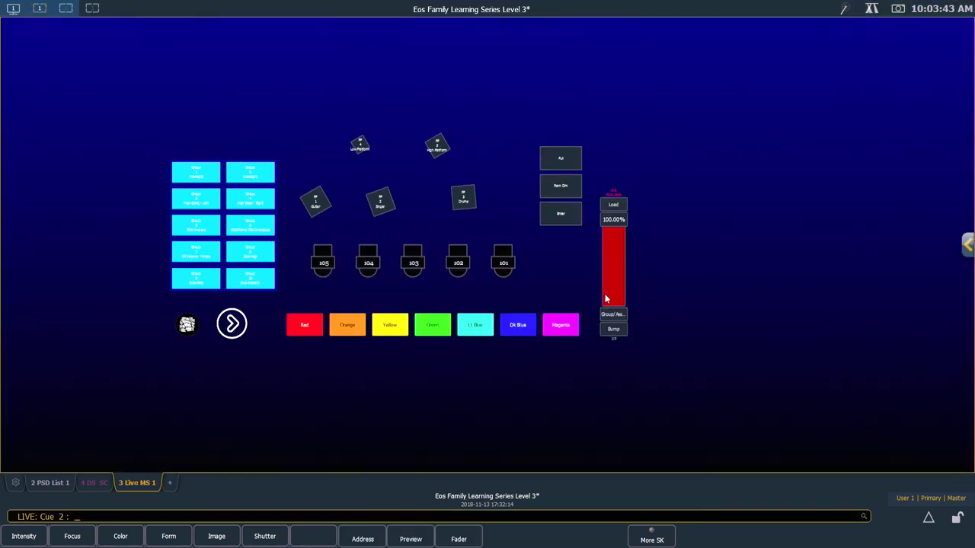
mouse_move(622, 228)
mouse_down()
mouse_move(617, 264)
mouse_move(619, 223)
mouse_move(629, 223)
mouse_up()
click(965, 246)
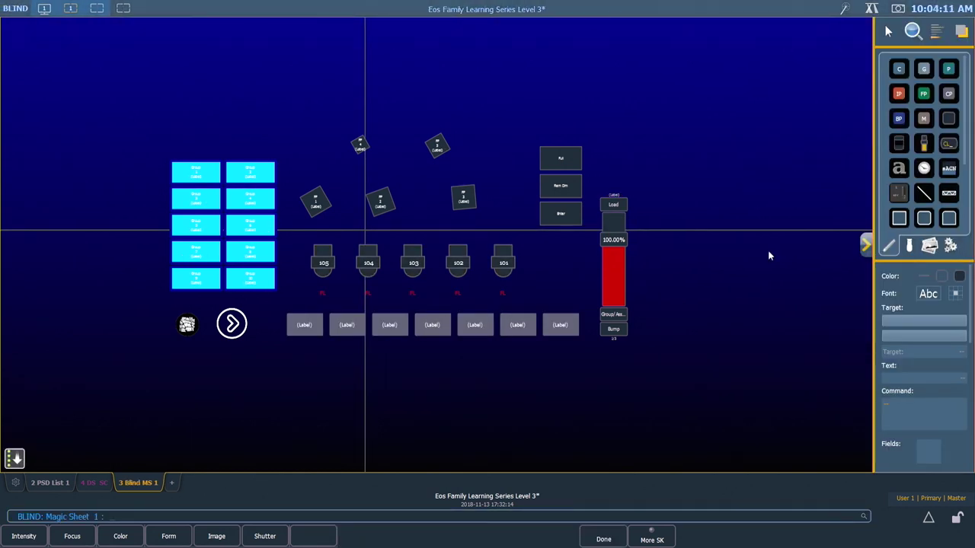
Place a command-line object near the top and stretch it across the sheet
click(948, 146)
click(194, 103)
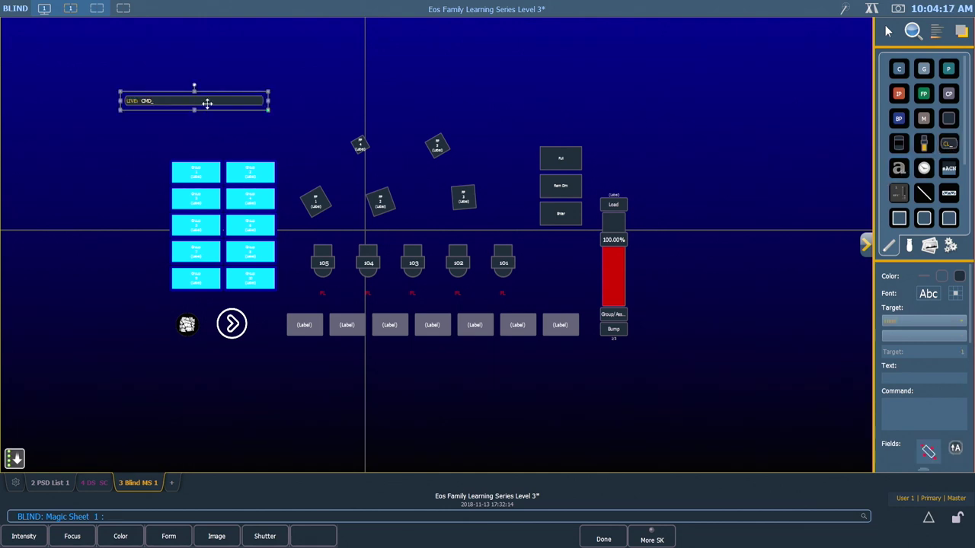
drag(205, 100, 256, 104)
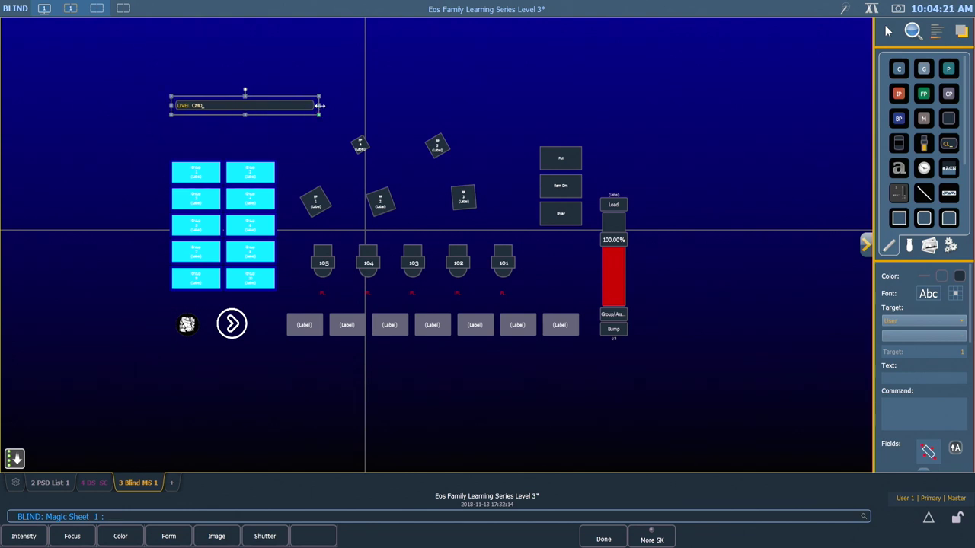
drag(319, 105, 637, 112)
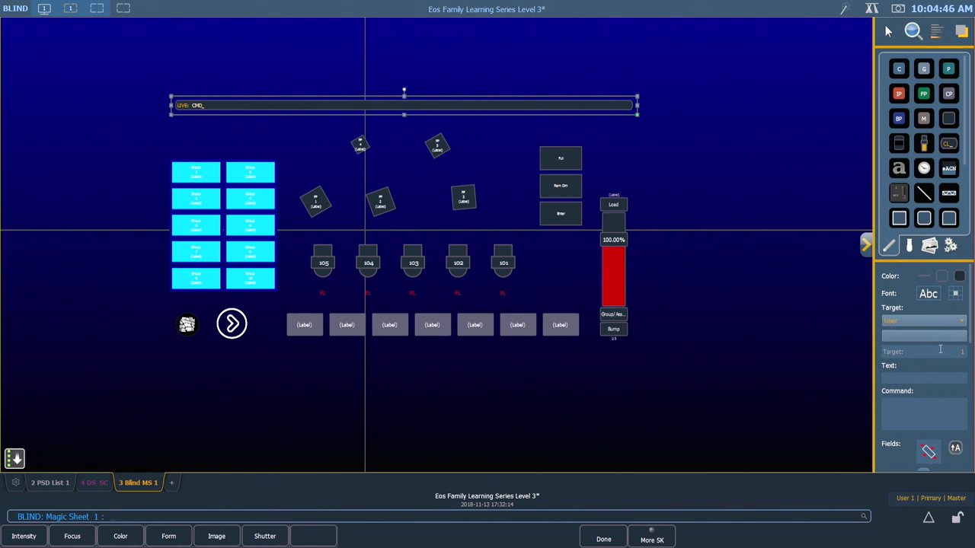
Set the command line's target to User 1
click(963, 351)
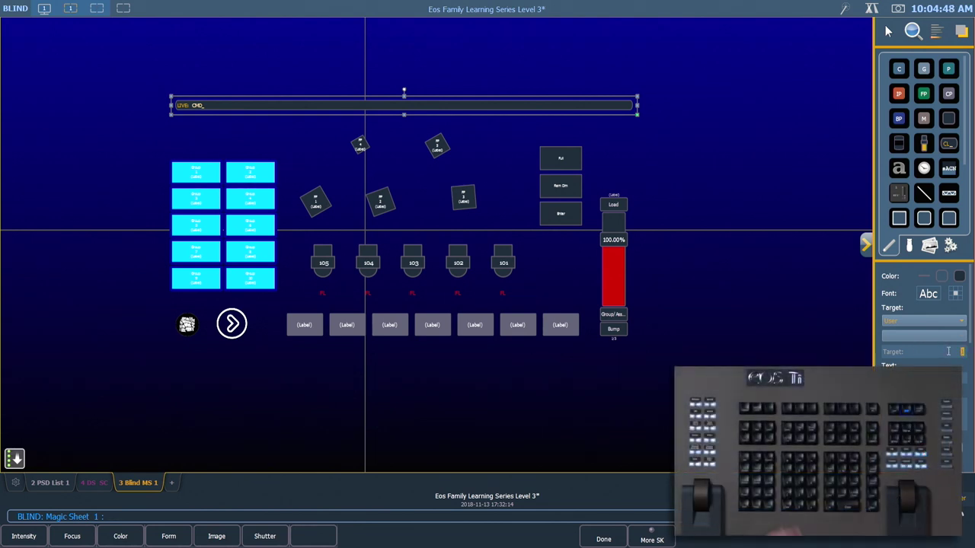
text(2)
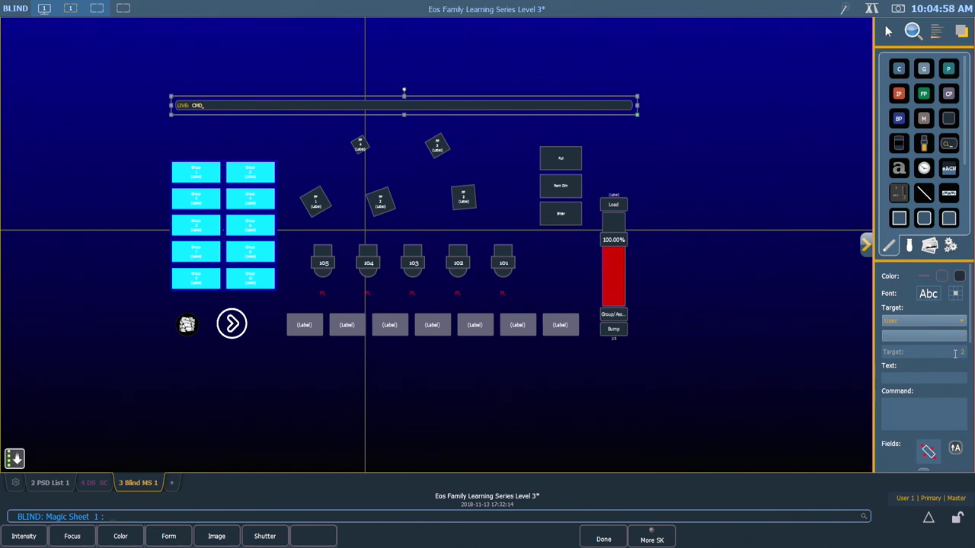
click(961, 352)
text(1)
Place a clock object just above the Full button
click(923, 167)
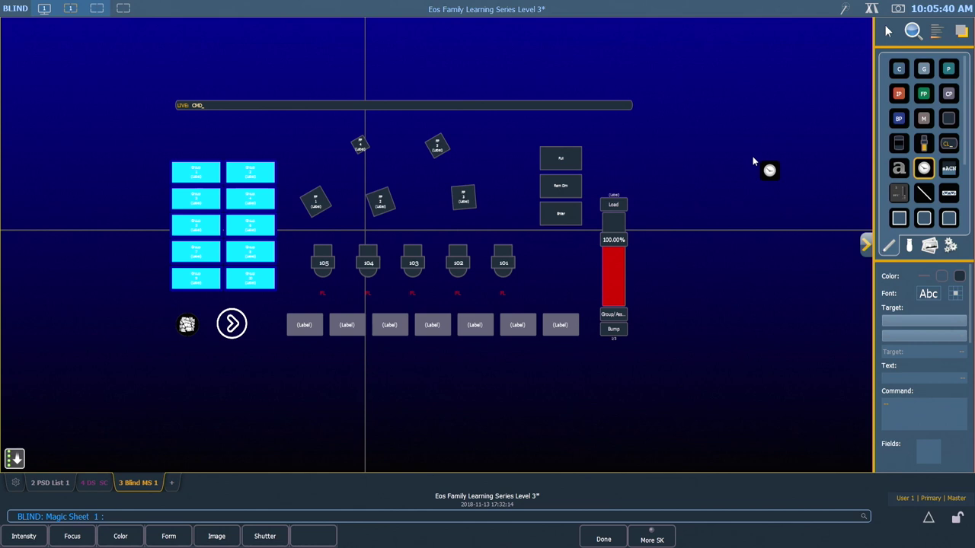
click(538, 129)
drag(538, 129, 567, 130)
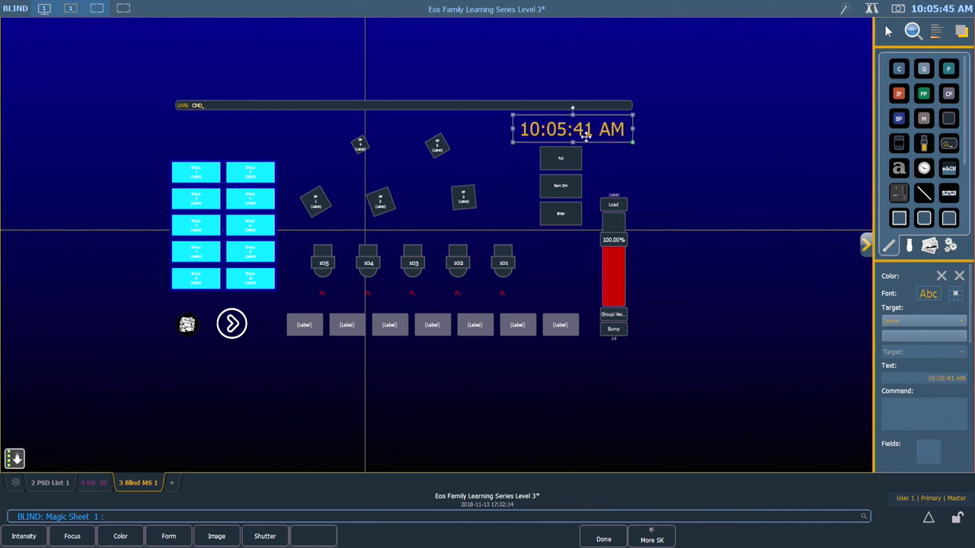
click(662, 141)
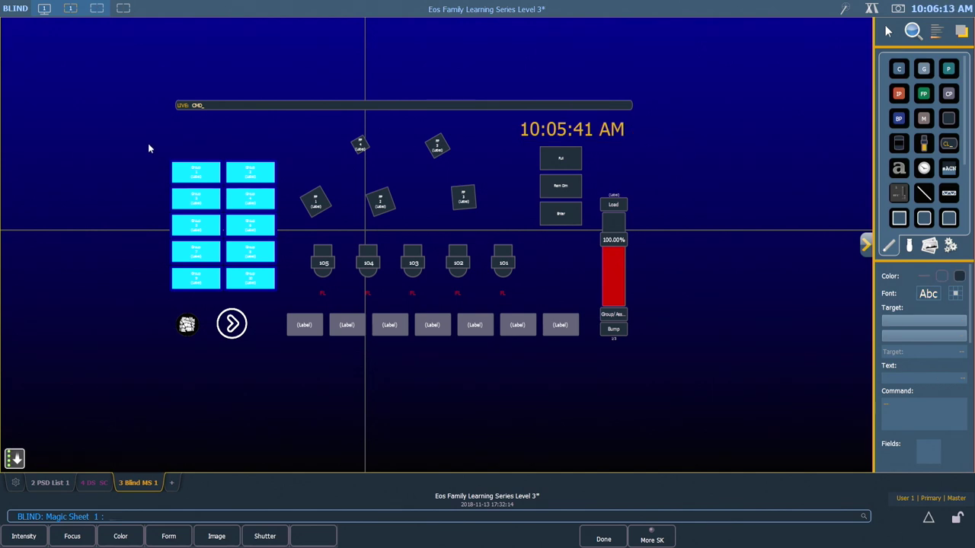
Move the ten group buttons and two icons further left
mouse_move(148, 143)
mouse_down()
mouse_move(213, 226)
mouse_move(285, 366)
mouse_up()
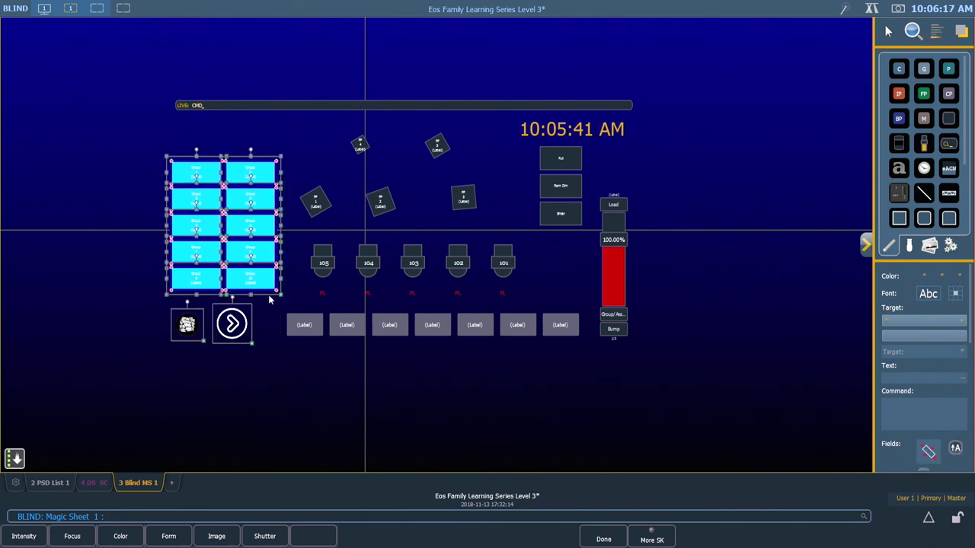
drag(258, 275, 168, 277)
click(166, 290)
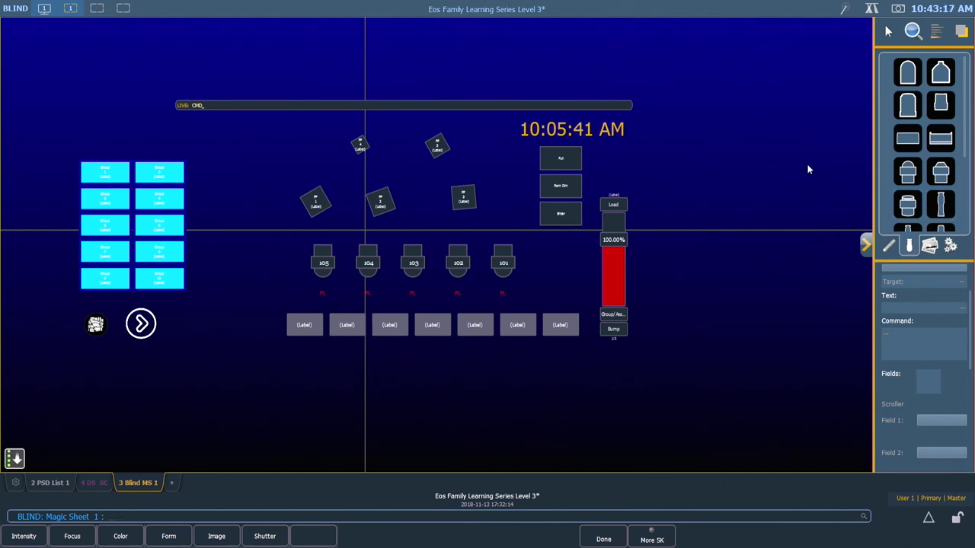
Turn on quick layout in the object placement options
click(888, 31)
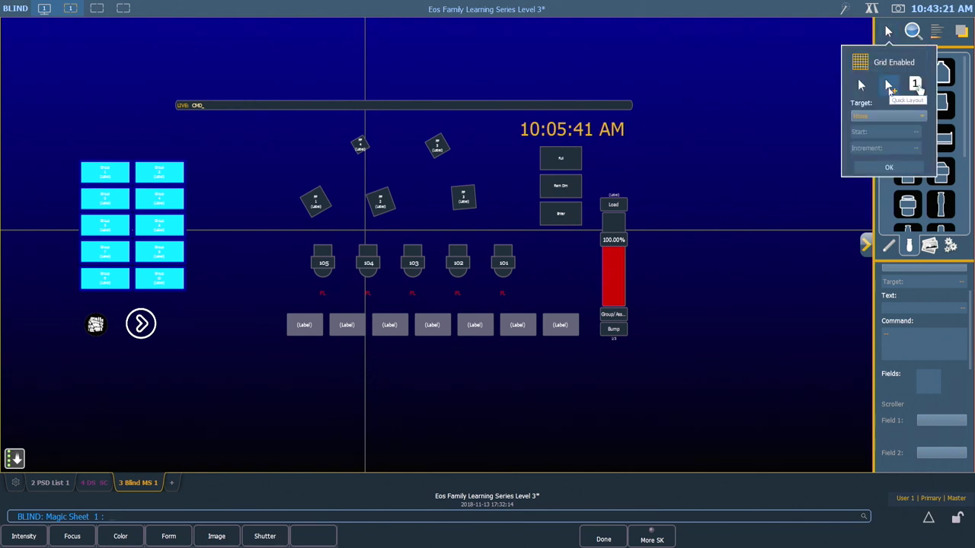
click(890, 87)
click(888, 166)
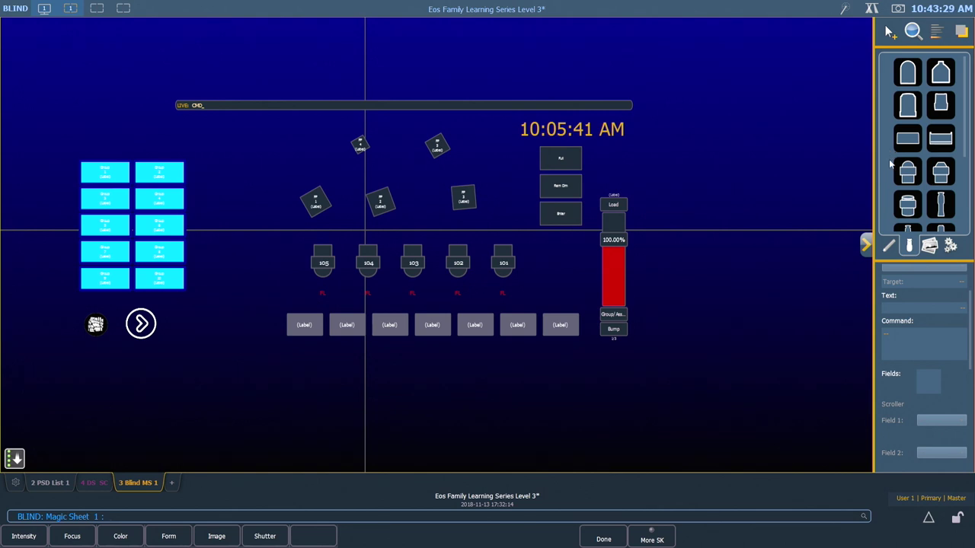
Place four tall narrow fixture symbols in a column beside the group buttons
click(942, 199)
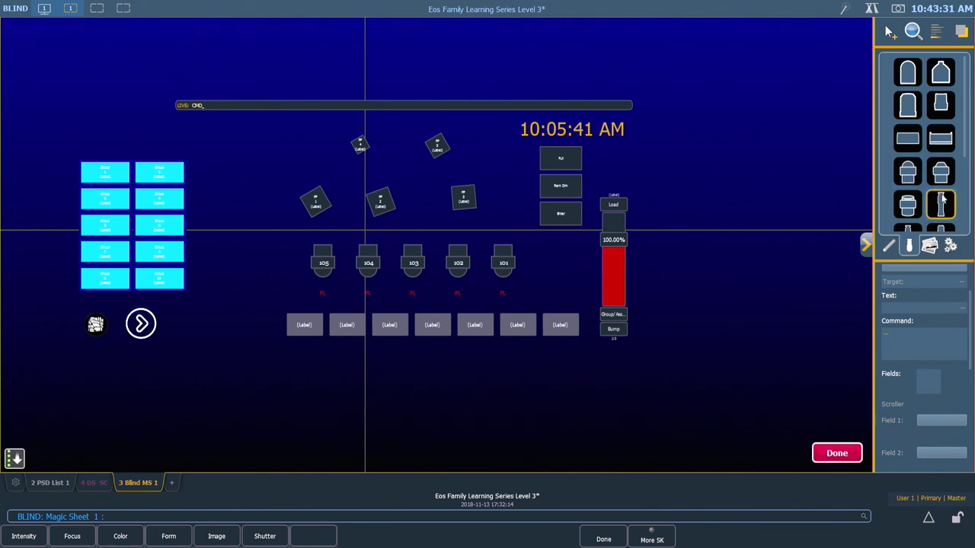
mouse_move(942, 202)
mouse_down()
mouse_move(806, 156)
mouse_move(789, 160)
mouse_up()
drag(789, 157, 225, 158)
click(223, 148)
click(228, 204)
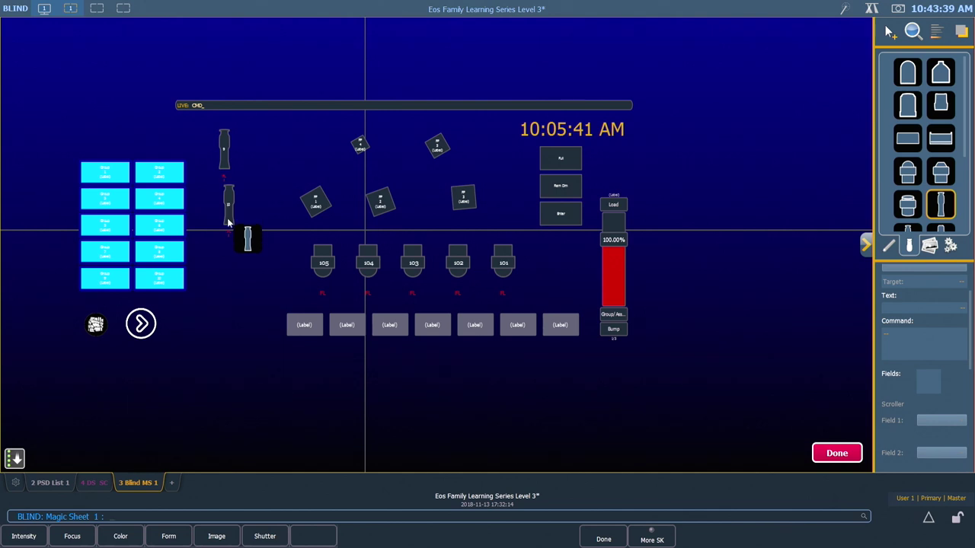
click(223, 288)
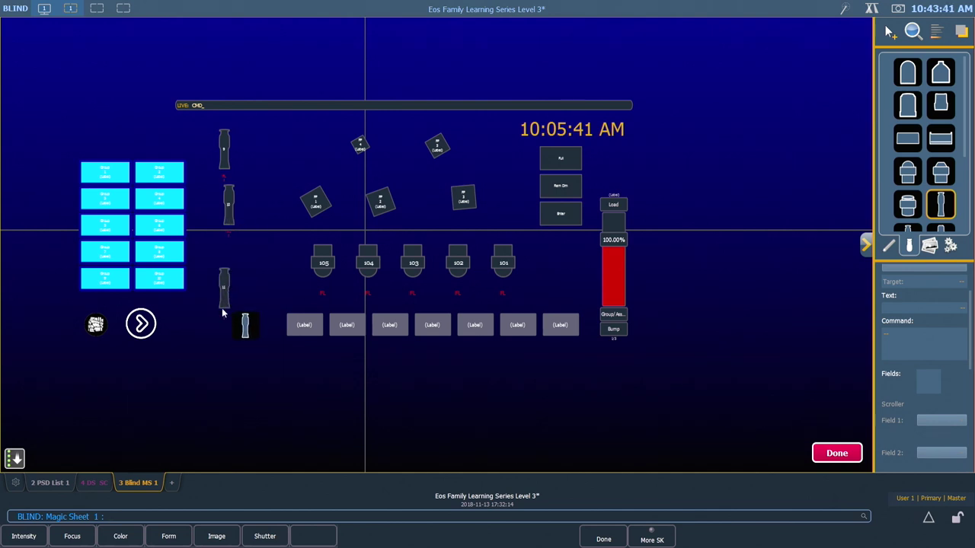
click(225, 357)
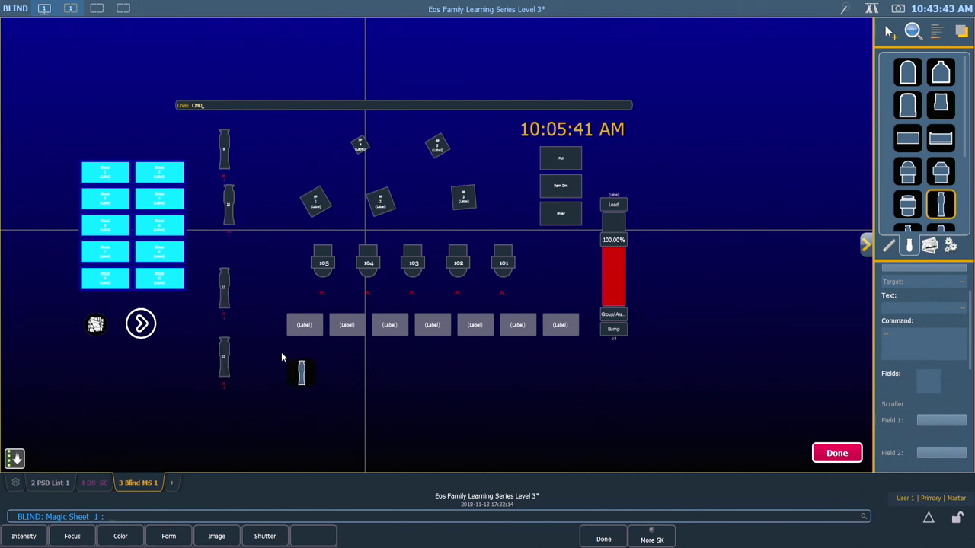
click(837, 454)
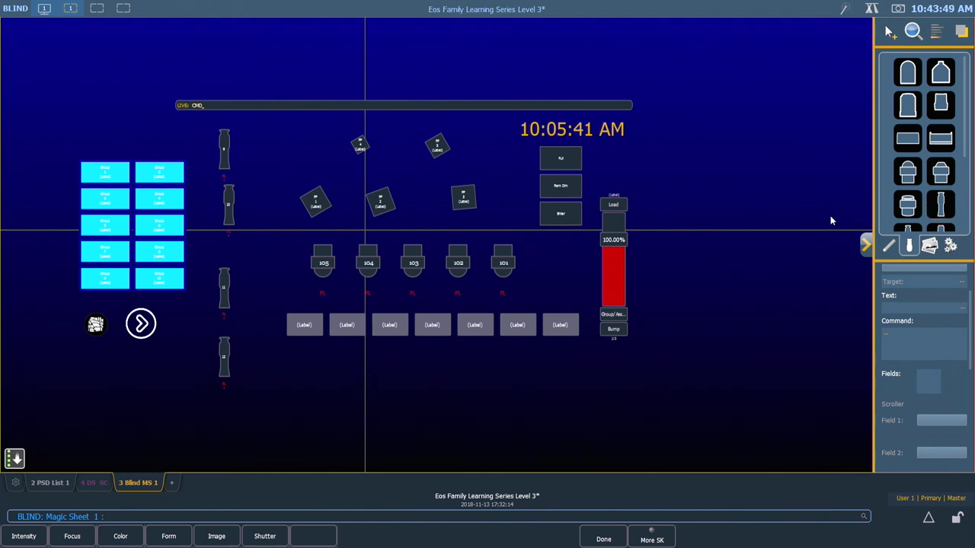
Switch the grid options to plain single-object selection mode
click(889, 32)
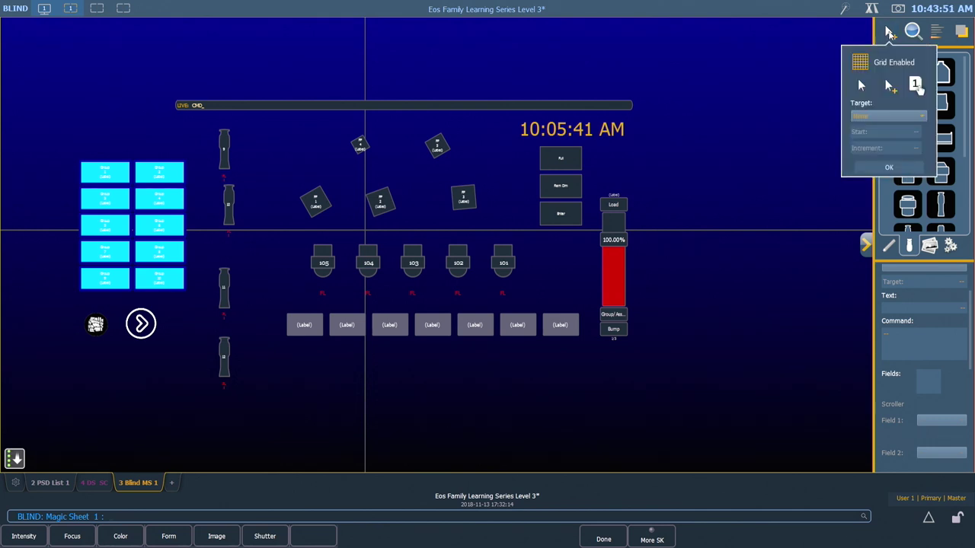
click(862, 86)
click(889, 32)
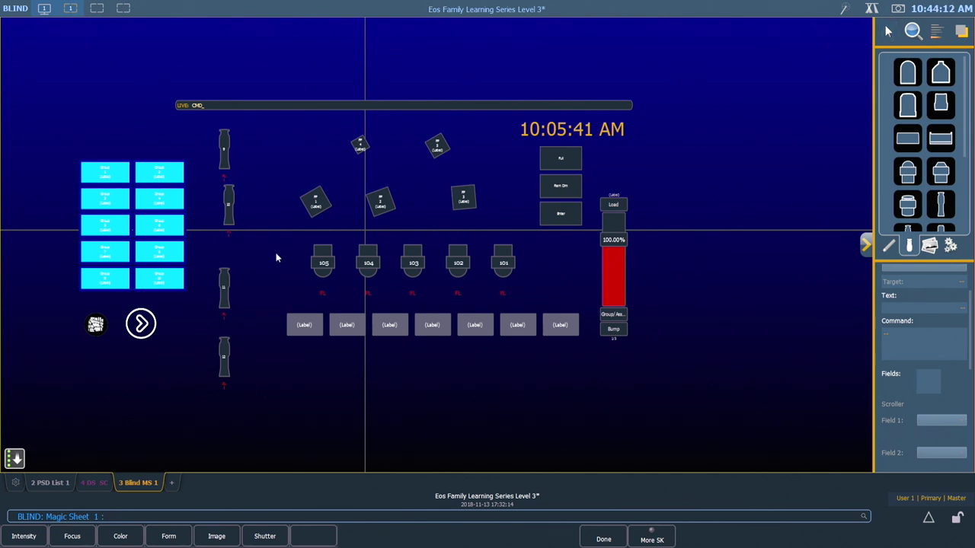
Enable the Scroller option on the fixture 11 symbol
click(225, 279)
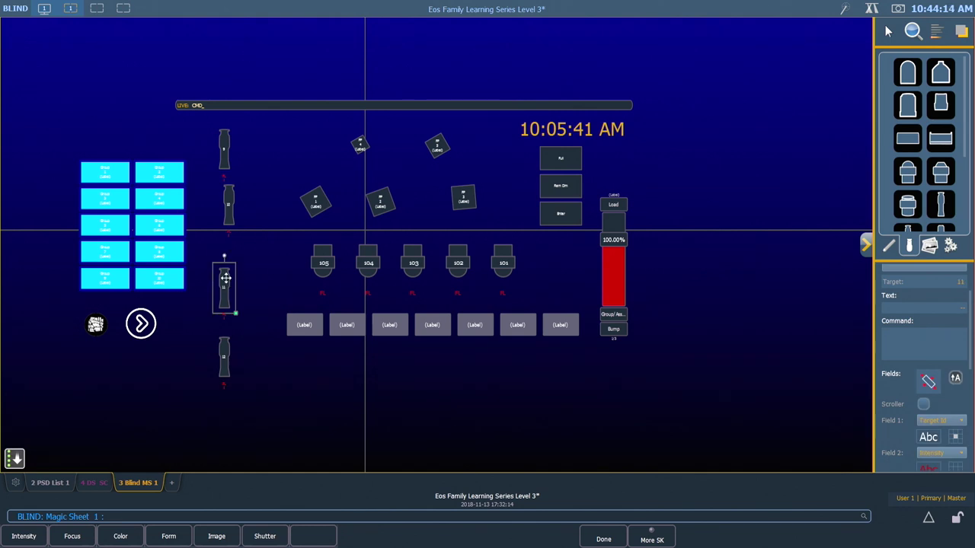
click(924, 406)
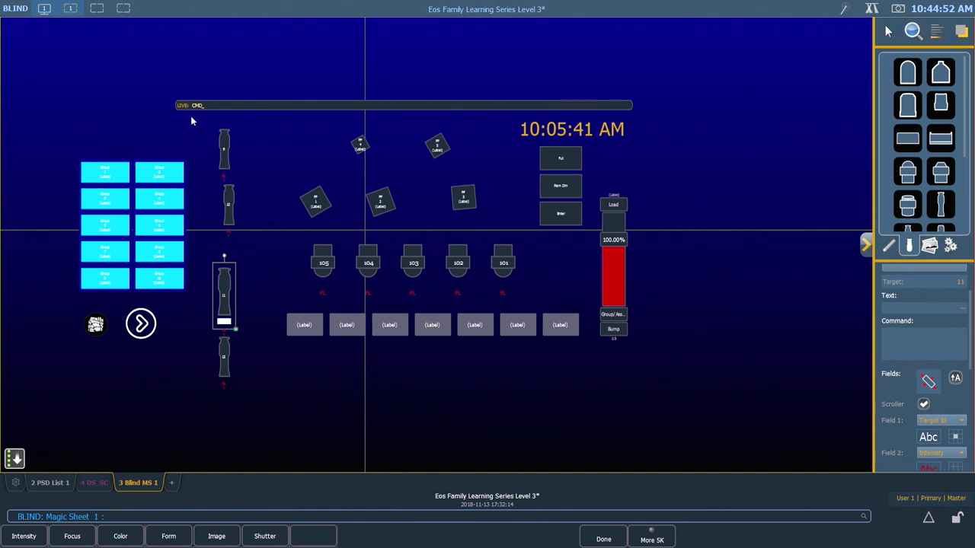
Set fixture symbols 9–12 to target groups and rotate them horizontal
mouse_move(191, 116)
mouse_down()
mouse_move(239, 211)
mouse_move(264, 413)
mouse_up()
scroll(914, 358, up, 3)
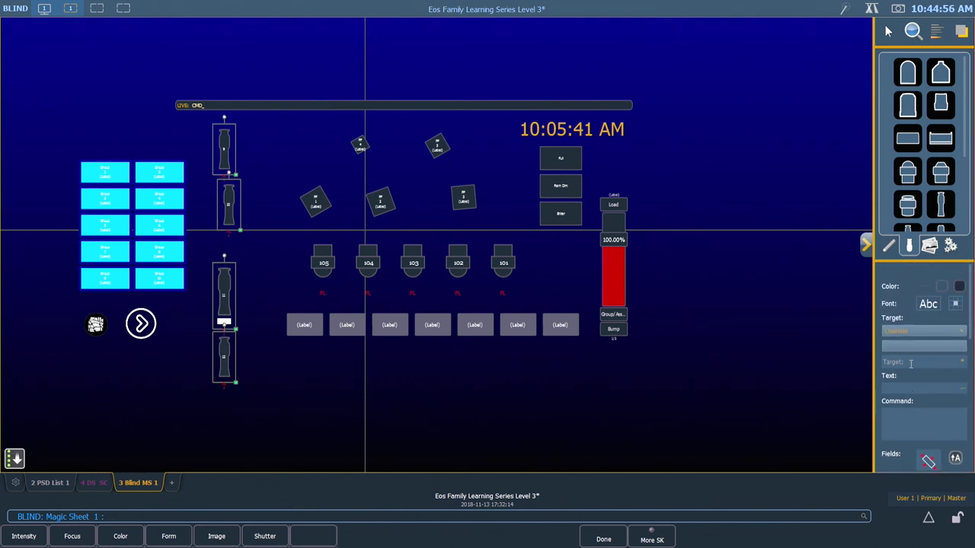
click(927, 320)
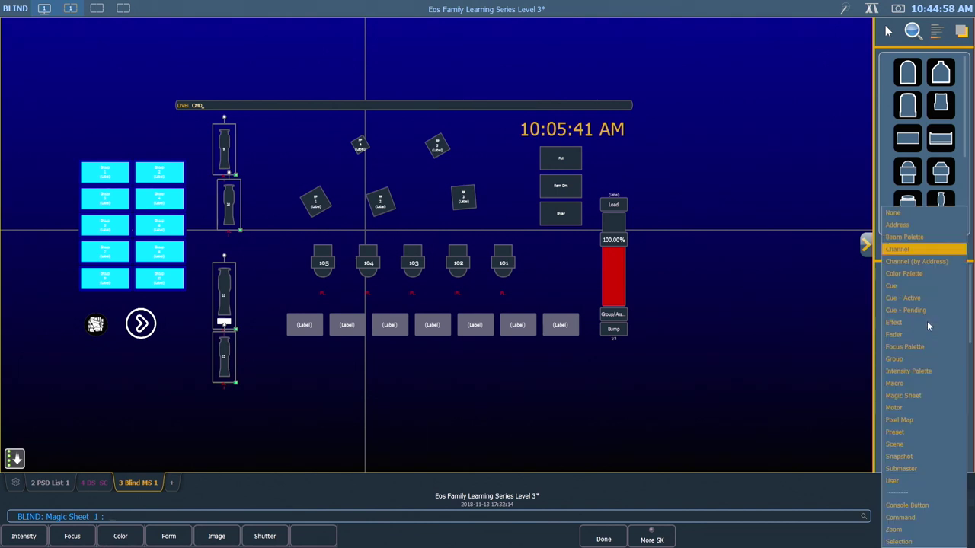
click(907, 358)
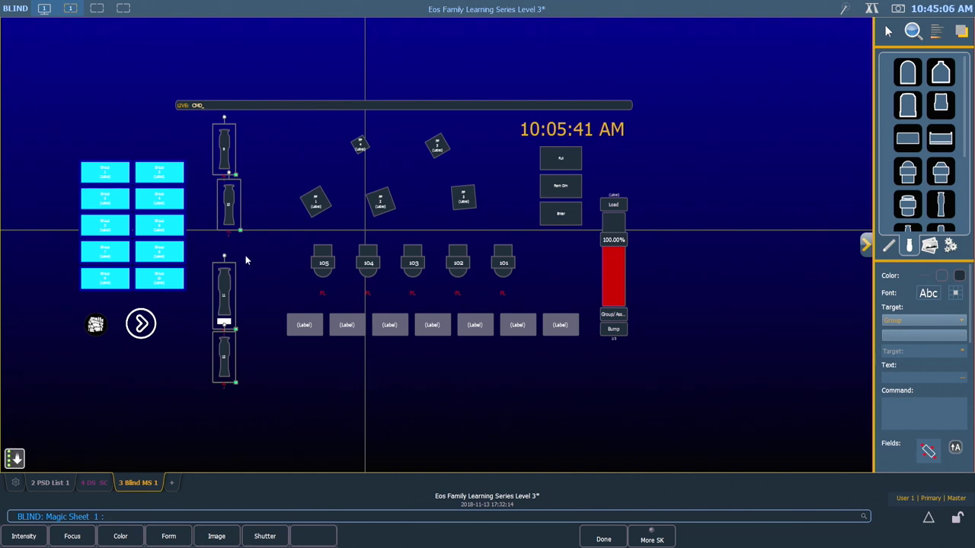
mouse_move(224, 258)
mouse_down()
mouse_move(204, 268)
mouse_move(193, 300)
mouse_up()
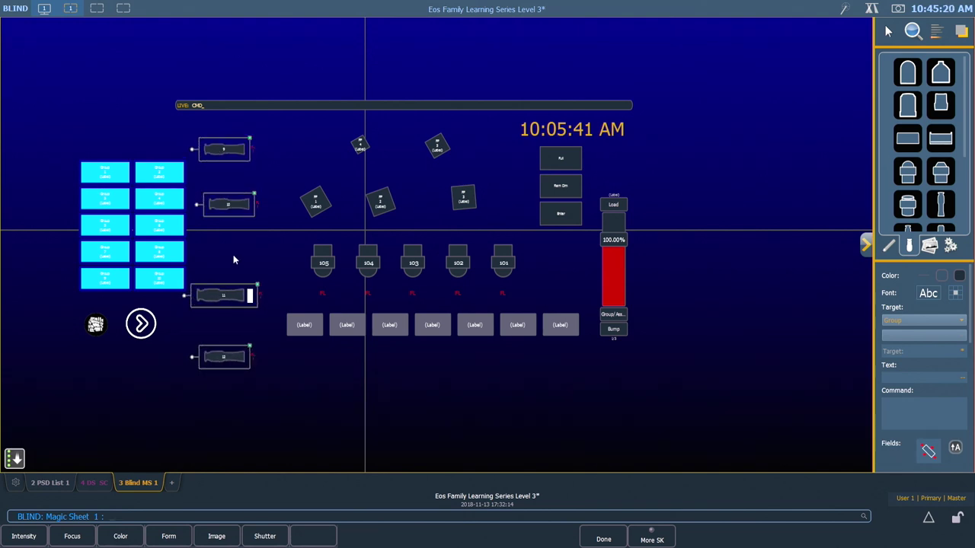
Centre-align fixtures 9–12 and distribute them vertically
click(935, 34)
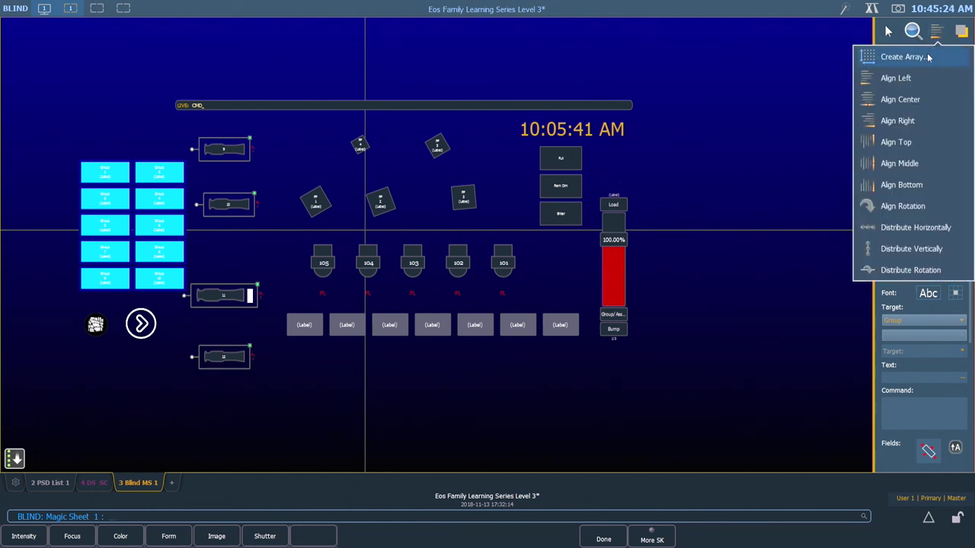
click(926, 96)
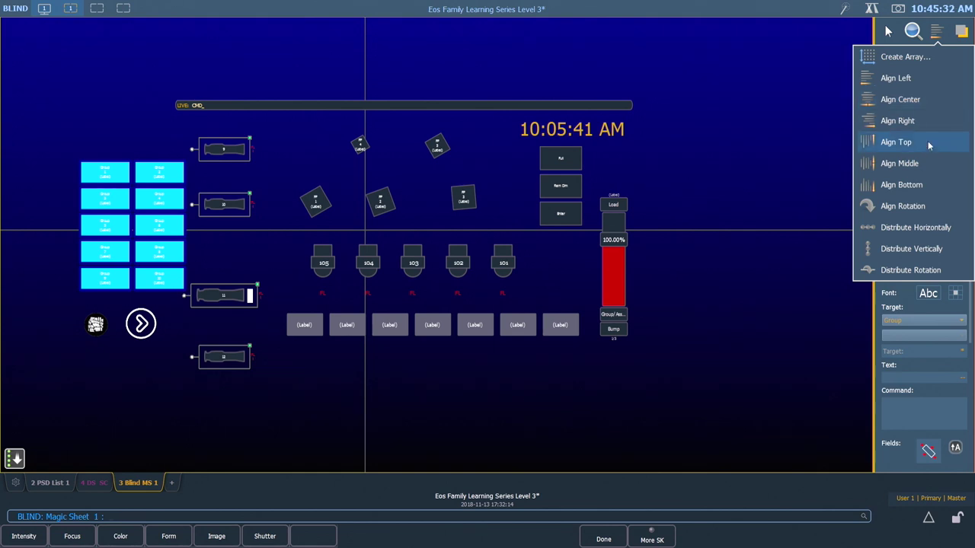
click(918, 250)
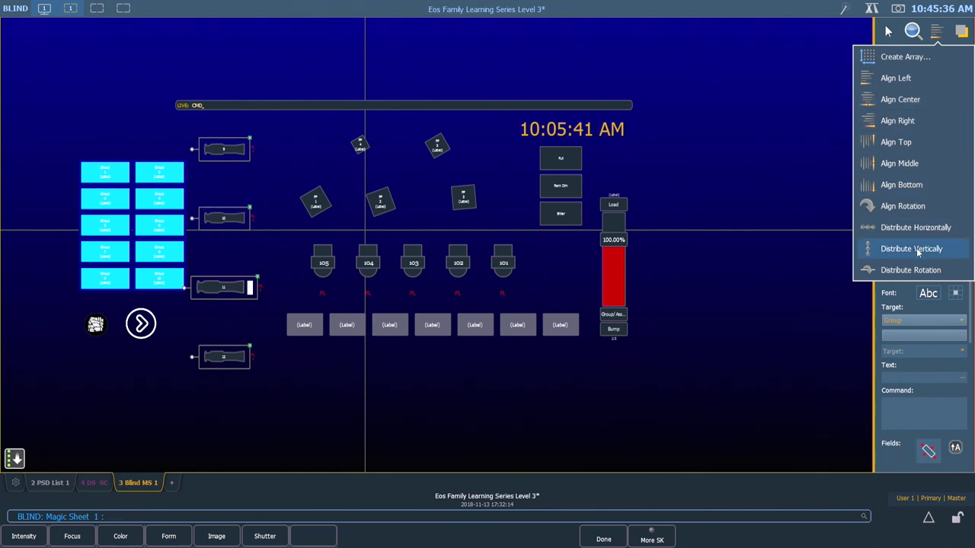
click(791, 211)
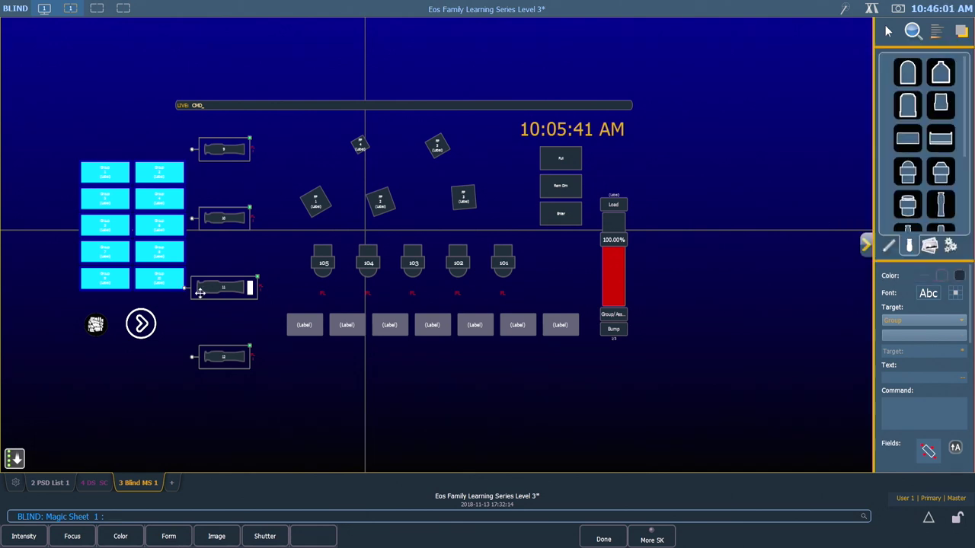
click(271, 214)
Move fixture 12 higher, then redistribute fixtures 9–12 evenly down the column
click(227, 357)
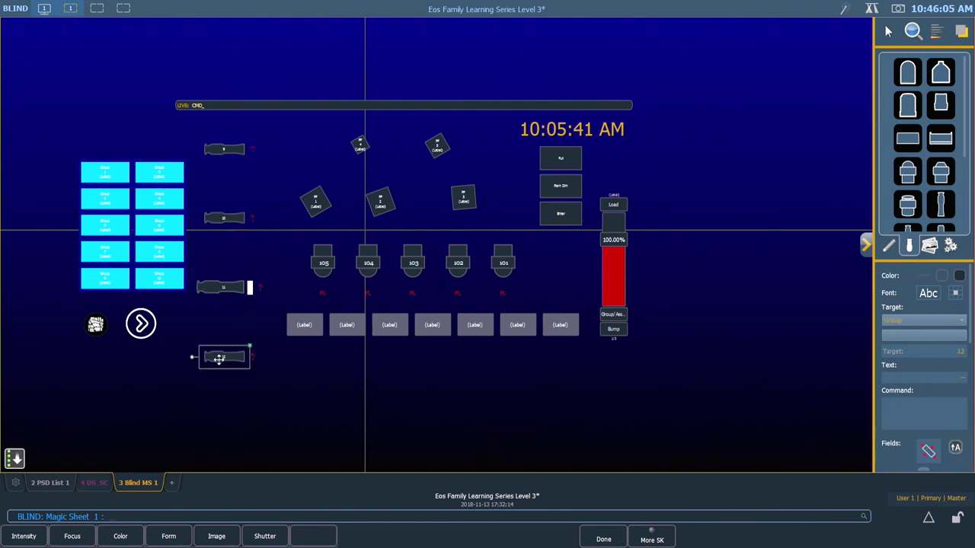
drag(221, 358, 221, 316)
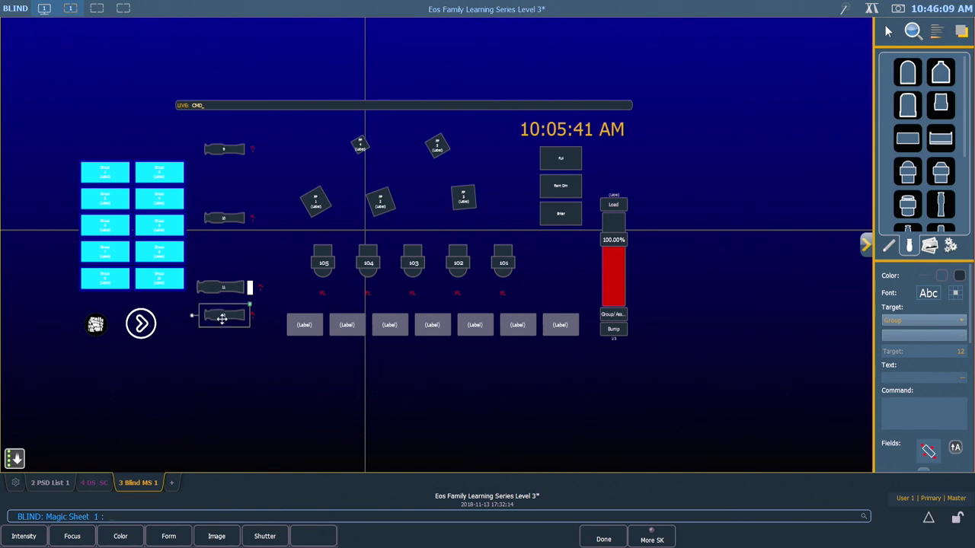
click(196, 146)
drag(192, 131, 259, 344)
click(936, 35)
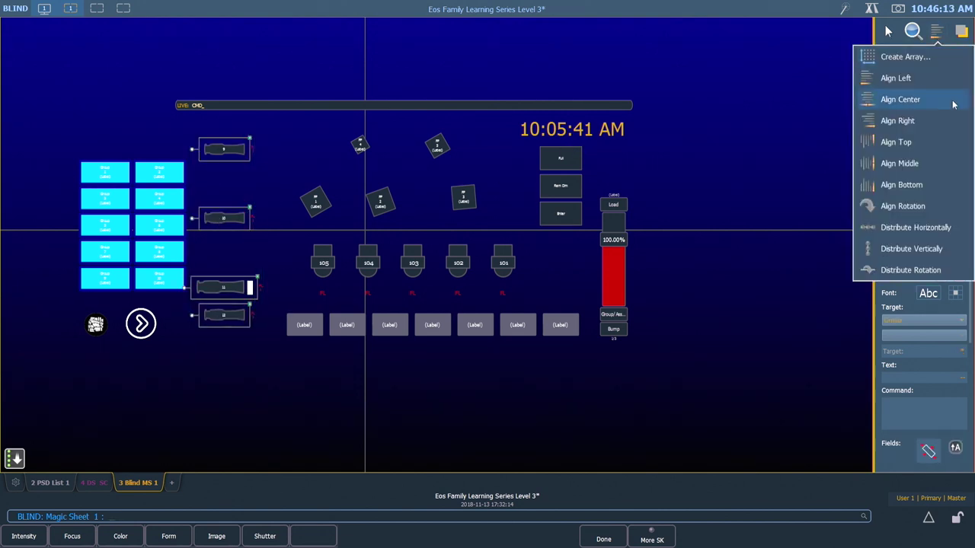
click(912, 249)
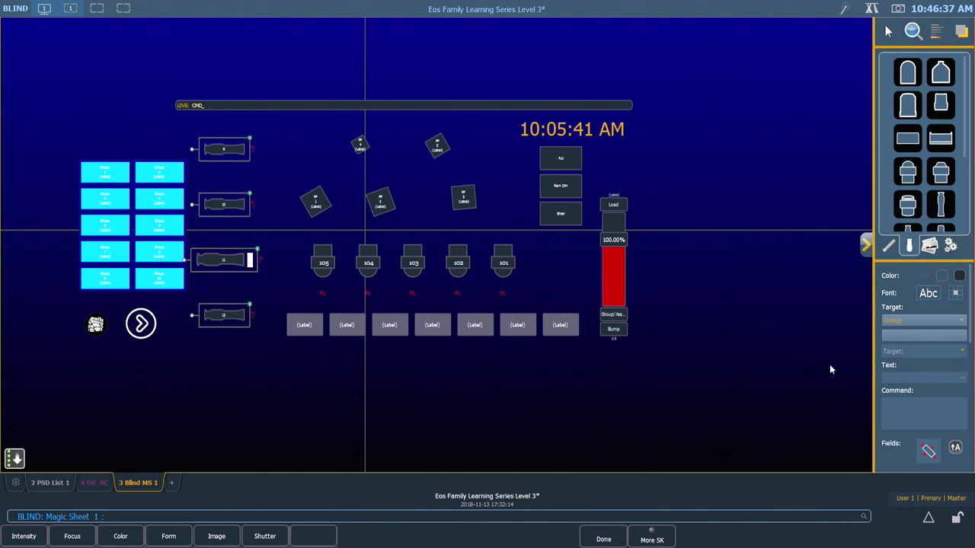
Set the four fixture symbols' Field 1 to Label and Fields 2 and 3 to None
scroll(921, 365, down, 5)
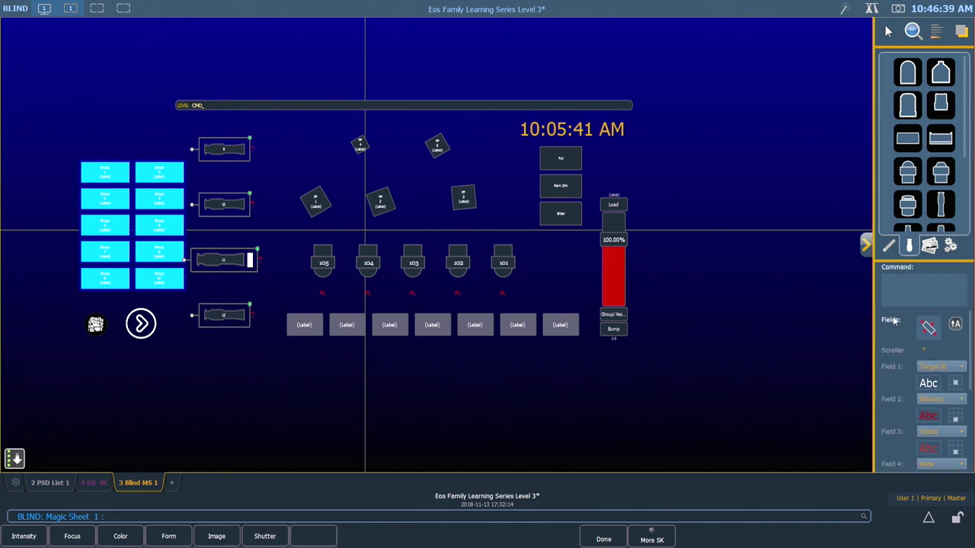
click(941, 331)
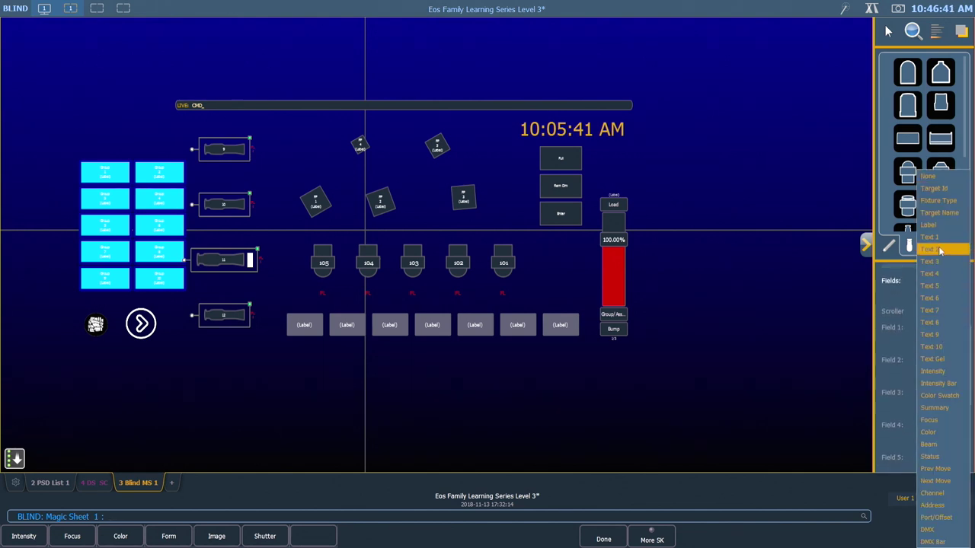
click(940, 224)
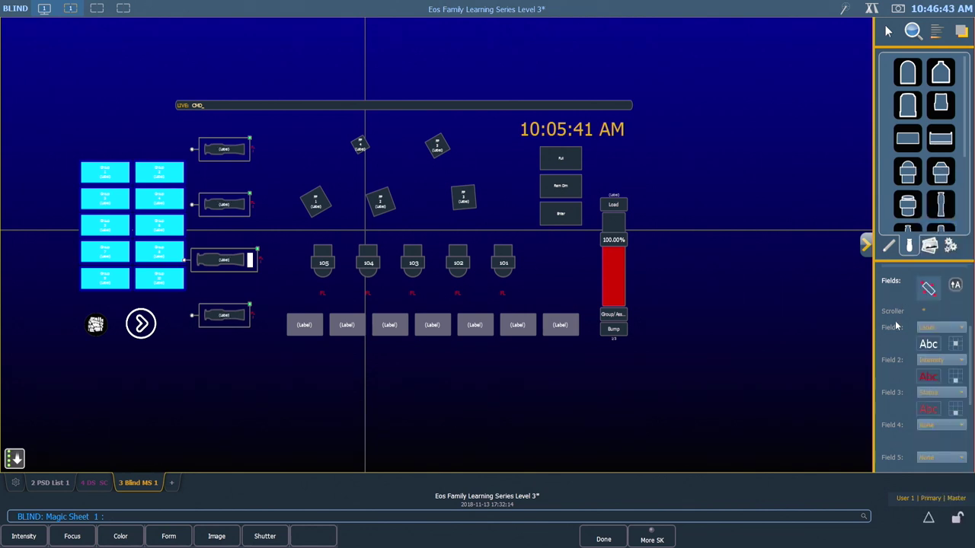
scroll(894, 308, down, 2)
click(944, 313)
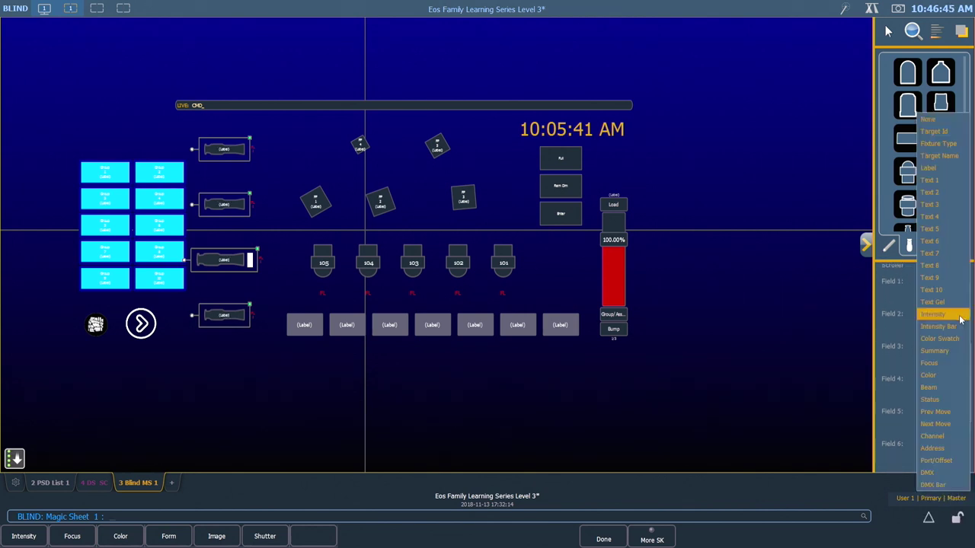
click(937, 131)
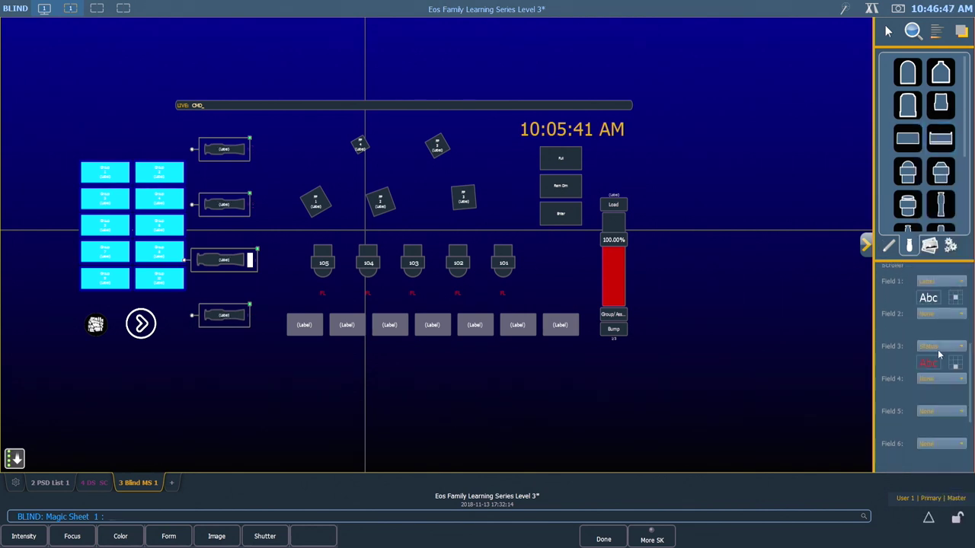
click(944, 347)
click(920, 70)
click(796, 212)
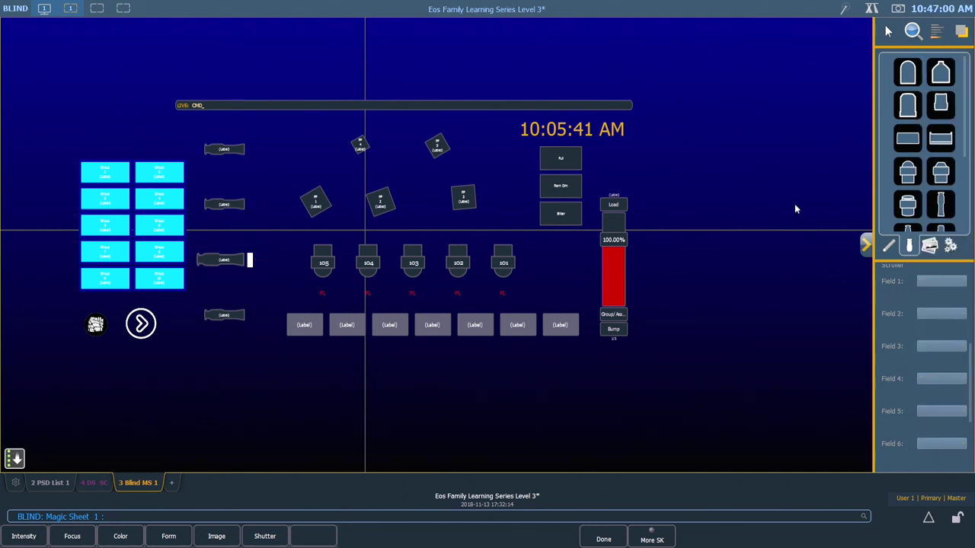
Switch to sequential target numbering as groups, starting at 8
click(888, 31)
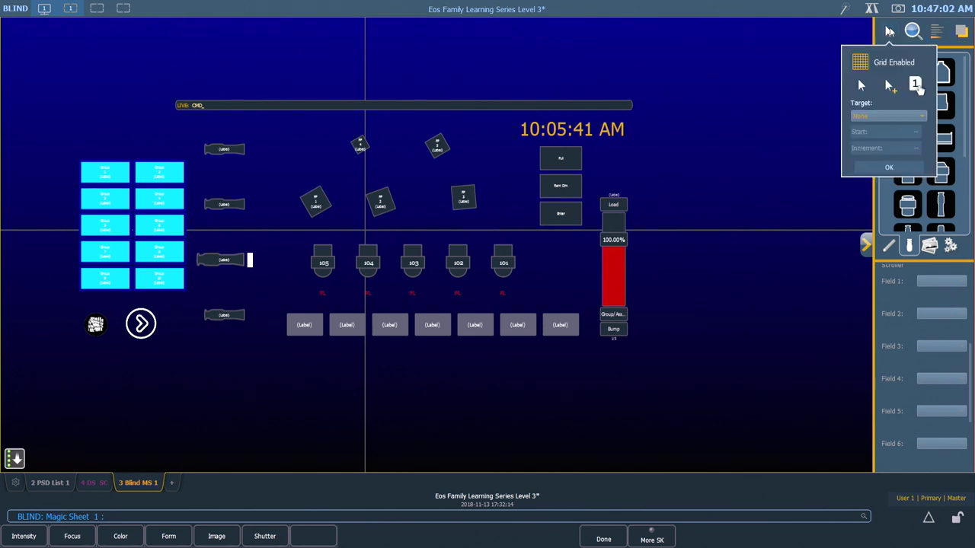
click(916, 85)
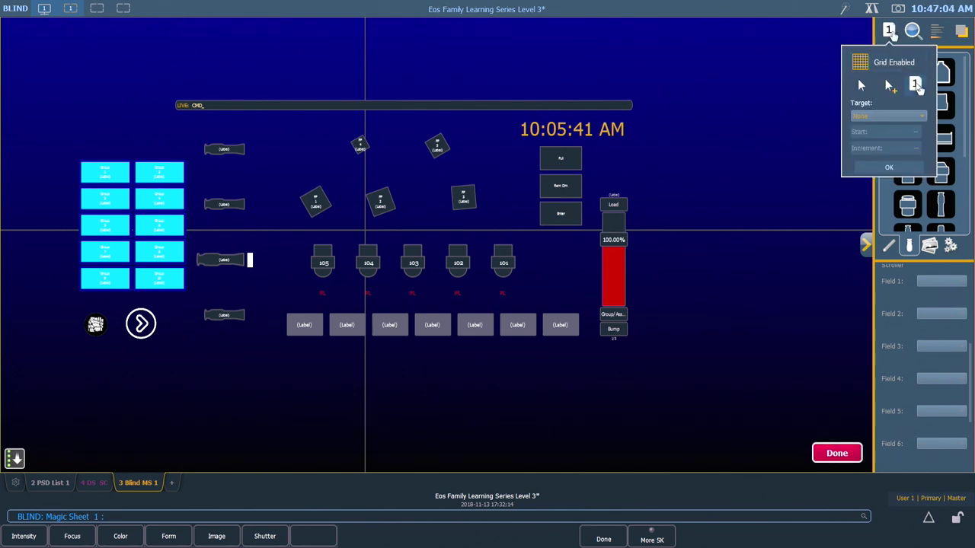
click(923, 117)
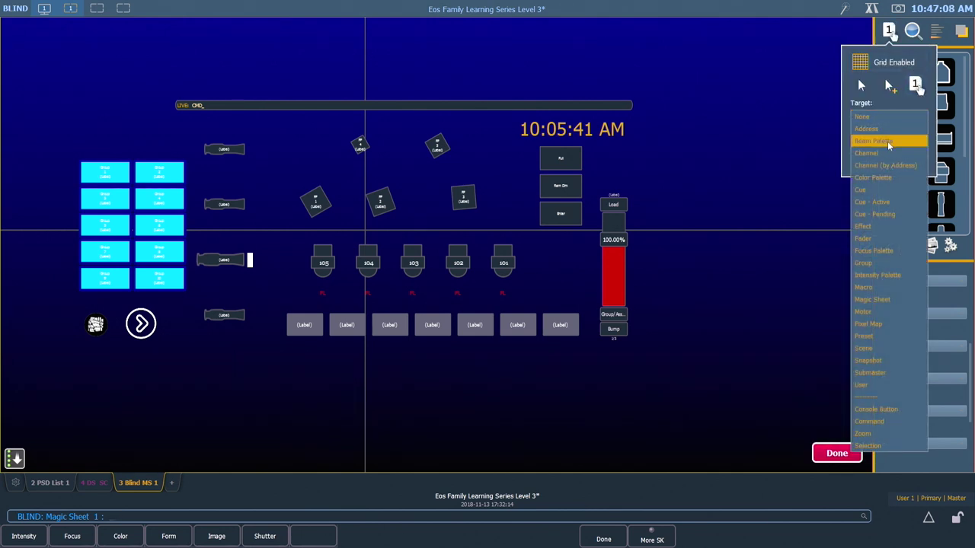
click(882, 262)
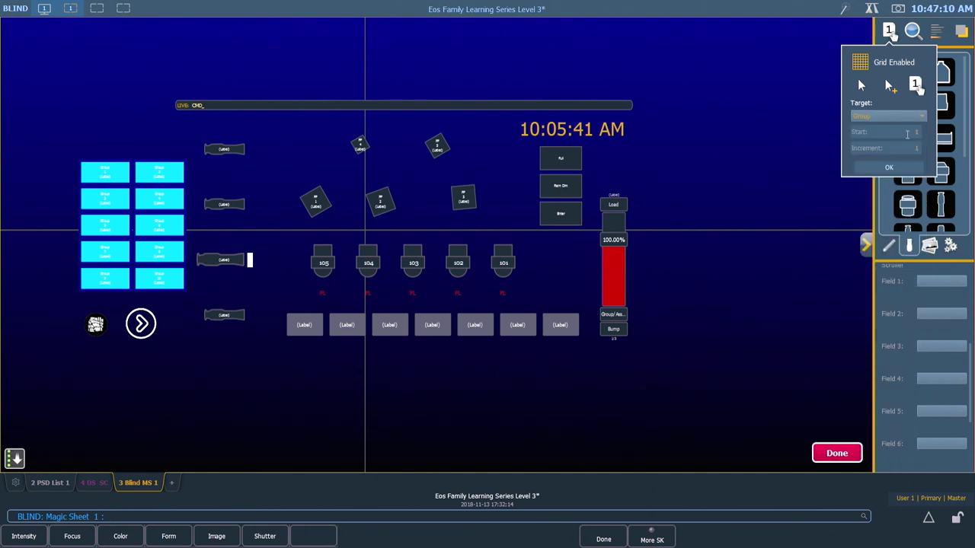
click(920, 134)
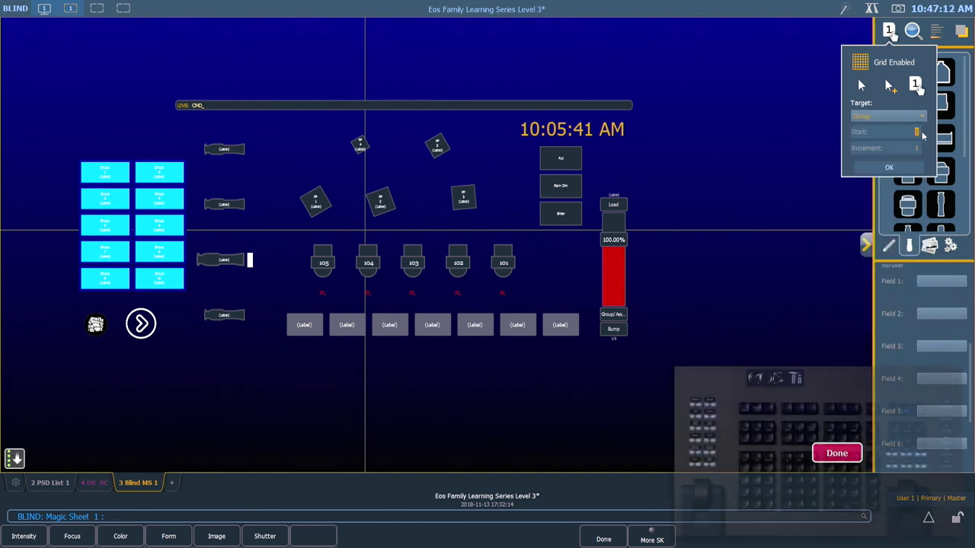
text(8)
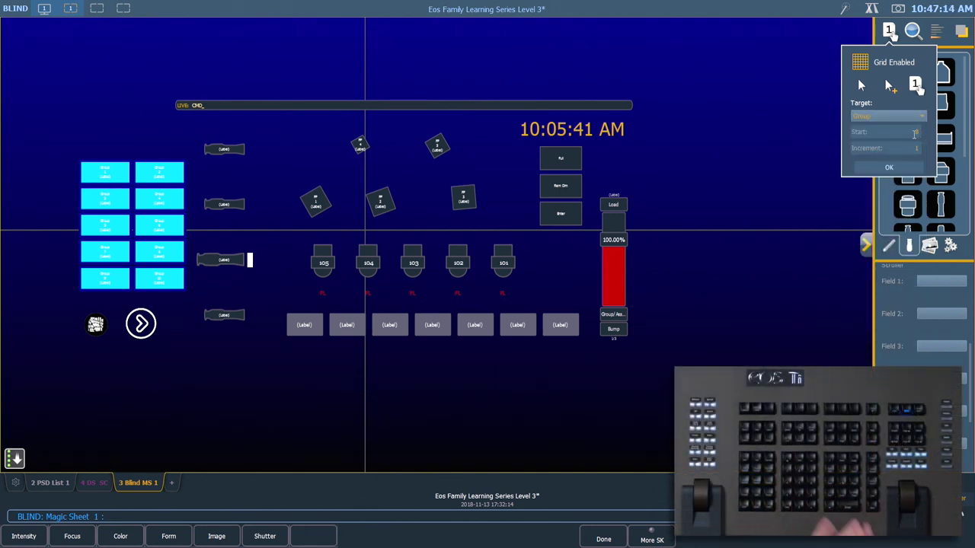
key(Return)
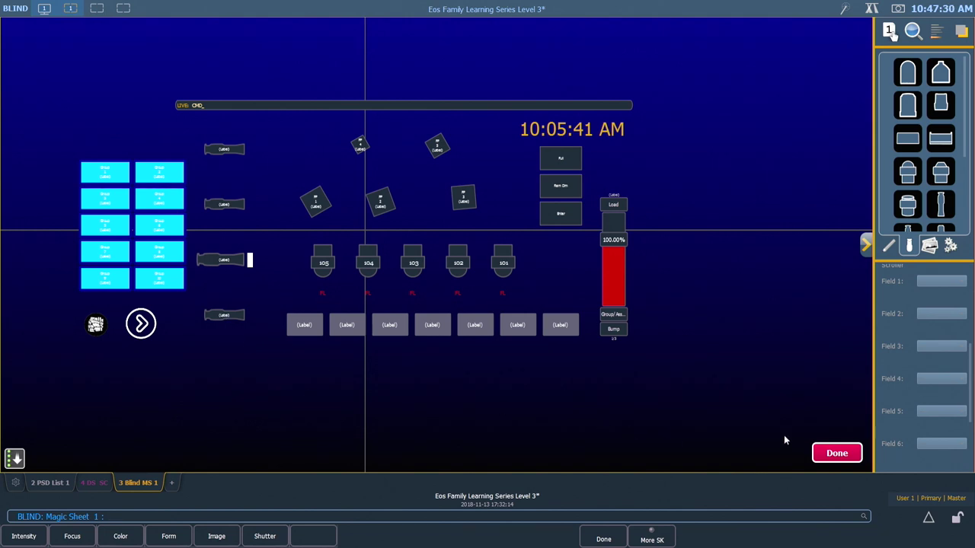
Finish the editing step and inspect the bottom fixture's field properties
click(835, 452)
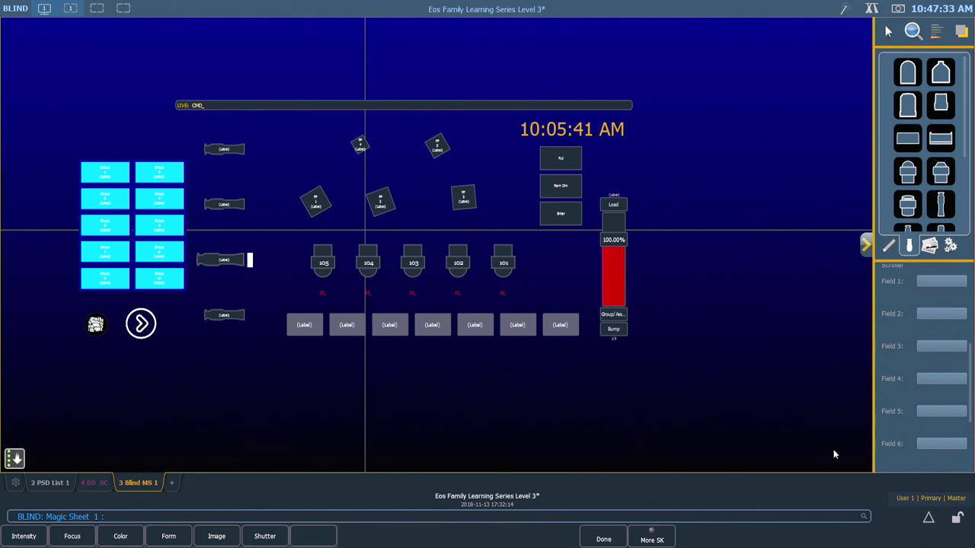
click(224, 315)
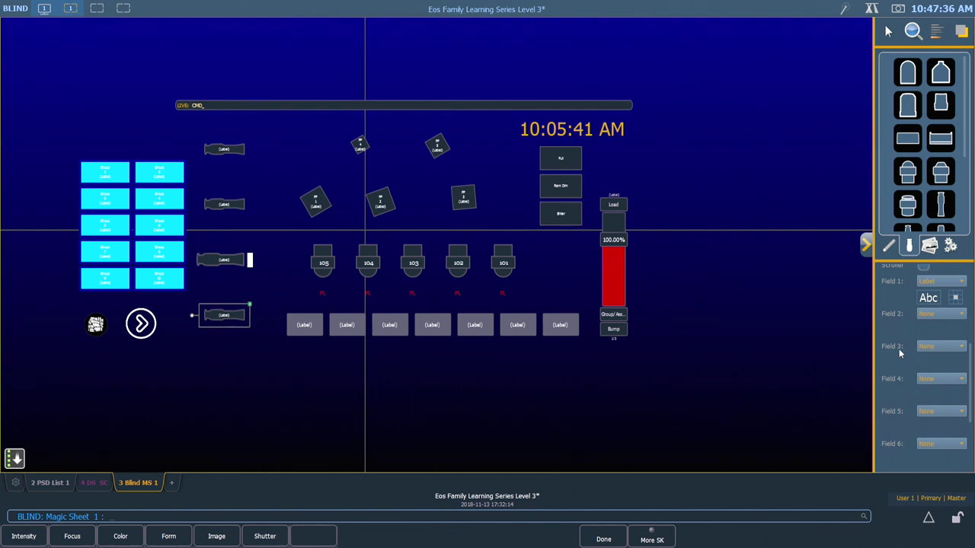
scroll(898, 349, up, 5)
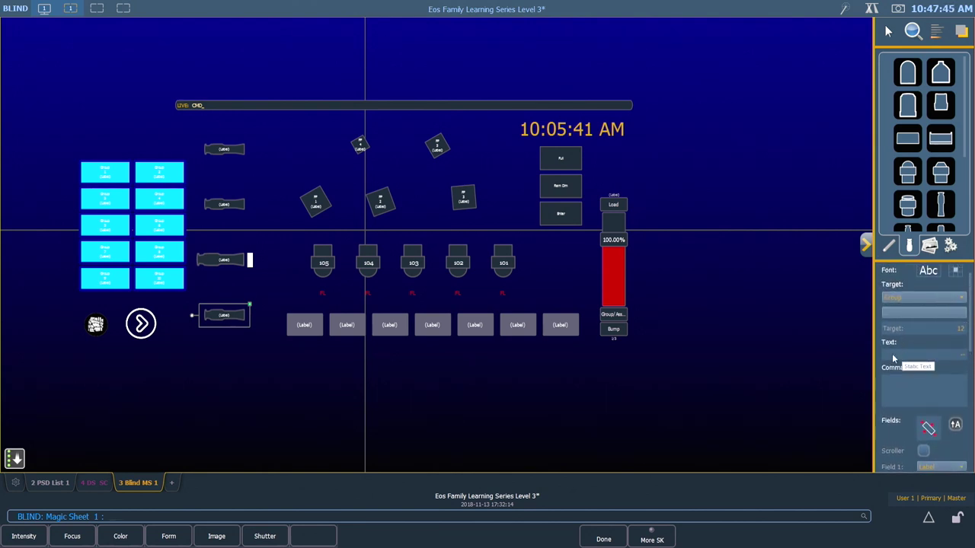
Add a truss piece, turn it vertical and stretch it over the four-fixture column left of centre
click(888, 246)
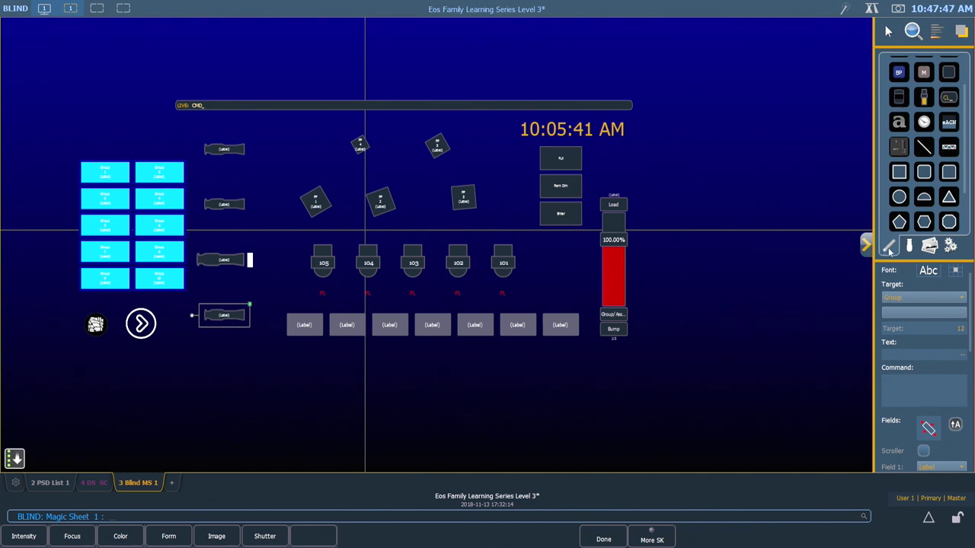
drag(948, 146, 696, 169)
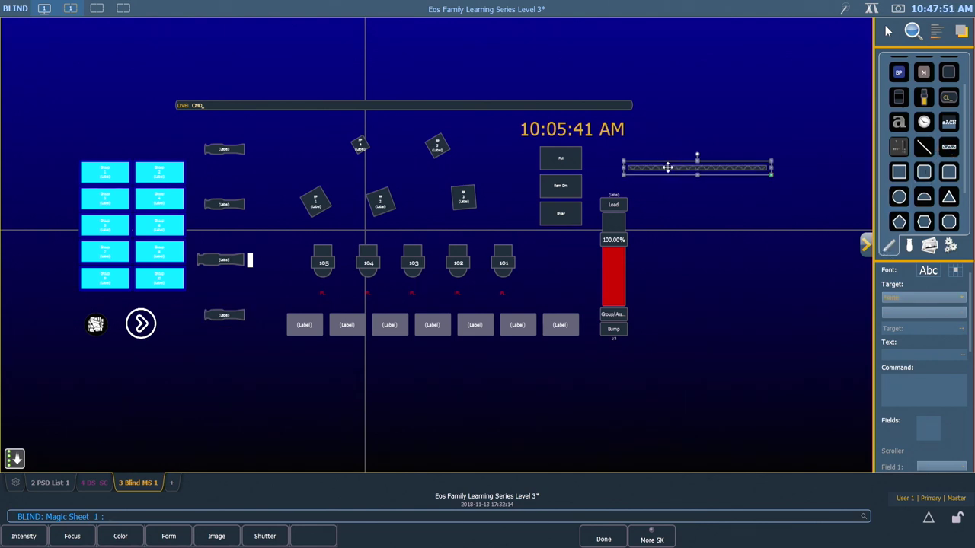
drag(698, 158, 675, 172)
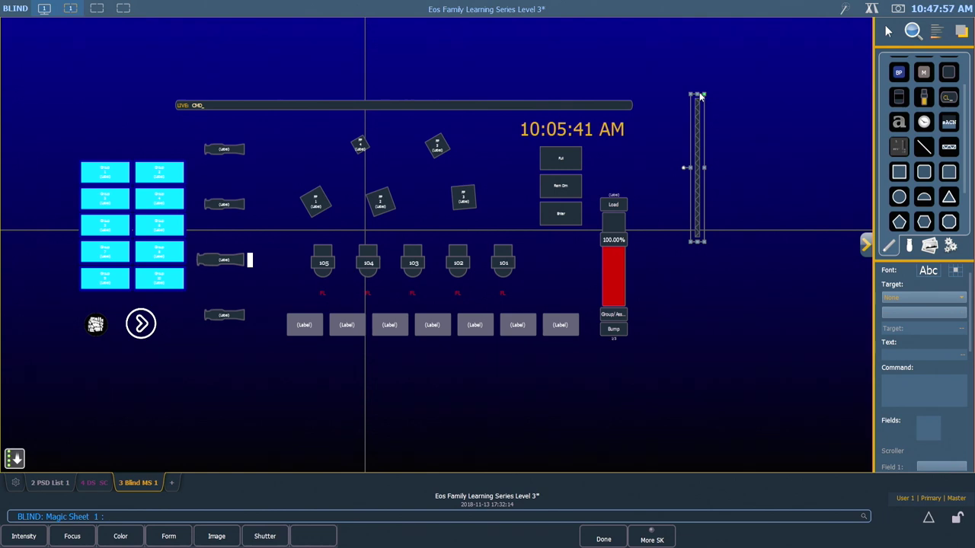
drag(704, 94, 705, 58)
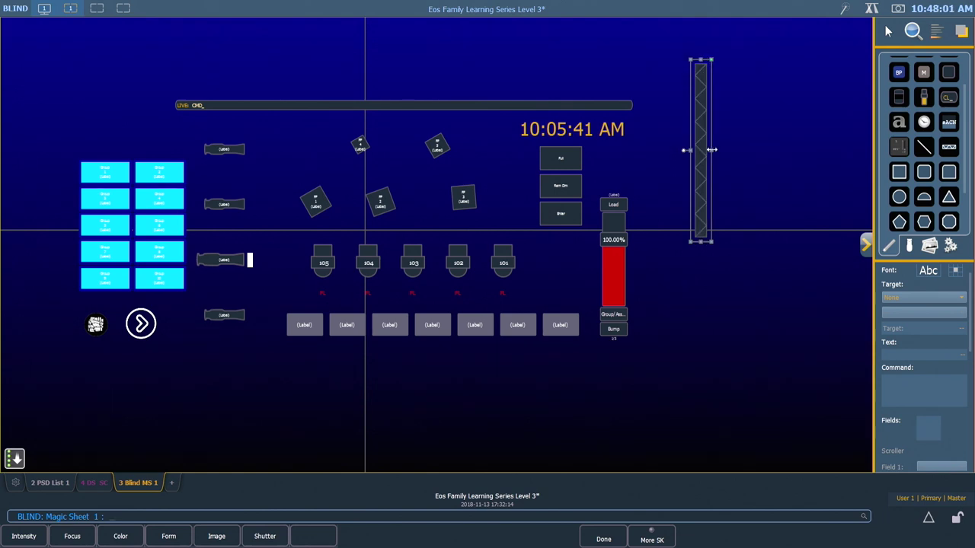
mouse_move(702, 127)
mouse_down()
mouse_move(403, 184)
mouse_move(227, 192)
mouse_up()
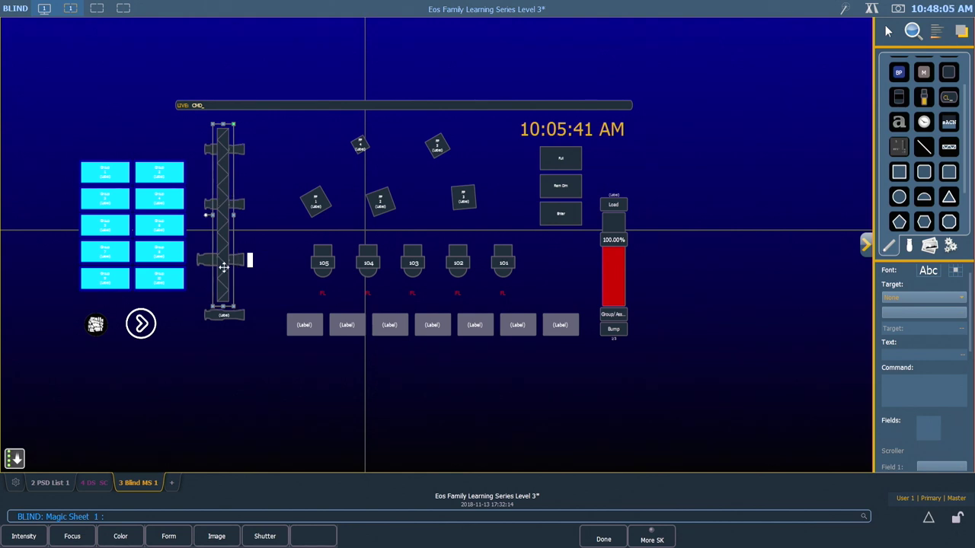
drag(223, 306, 221, 344)
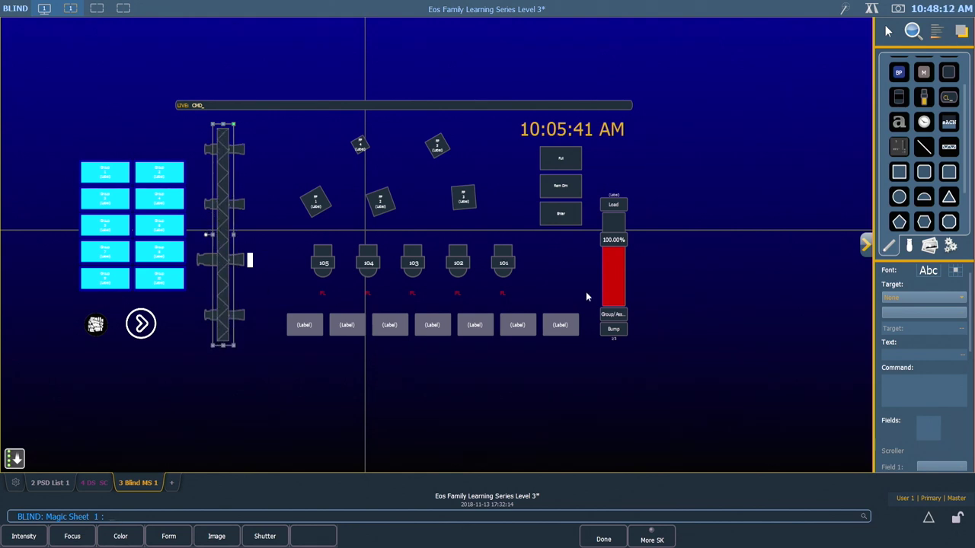
Colour the truss white and clear its second colour with the X swatch
scroll(941, 339, up, 1)
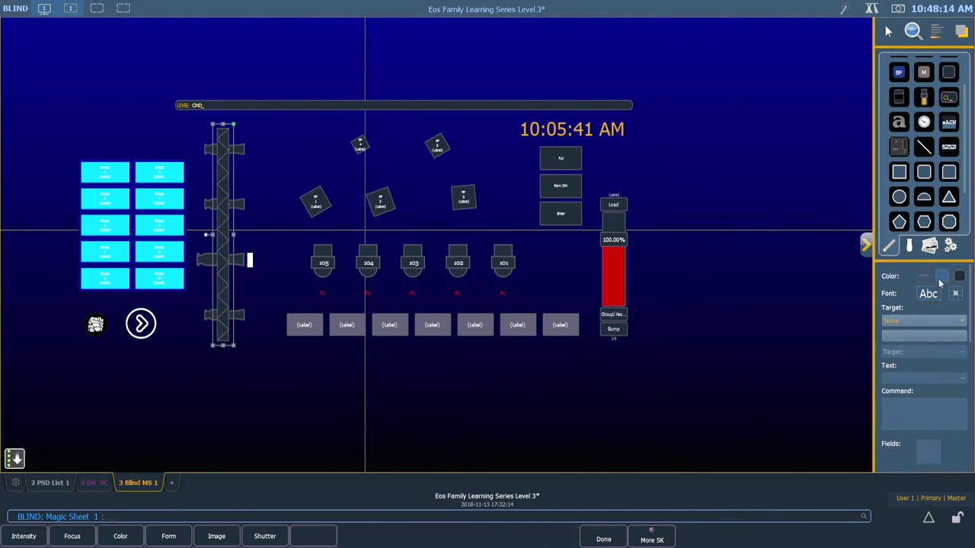
click(941, 277)
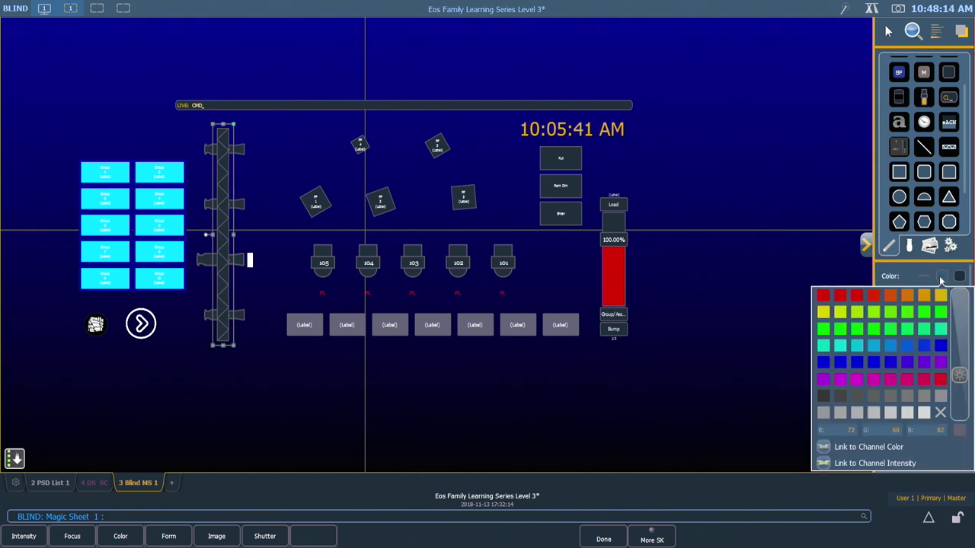
click(928, 411)
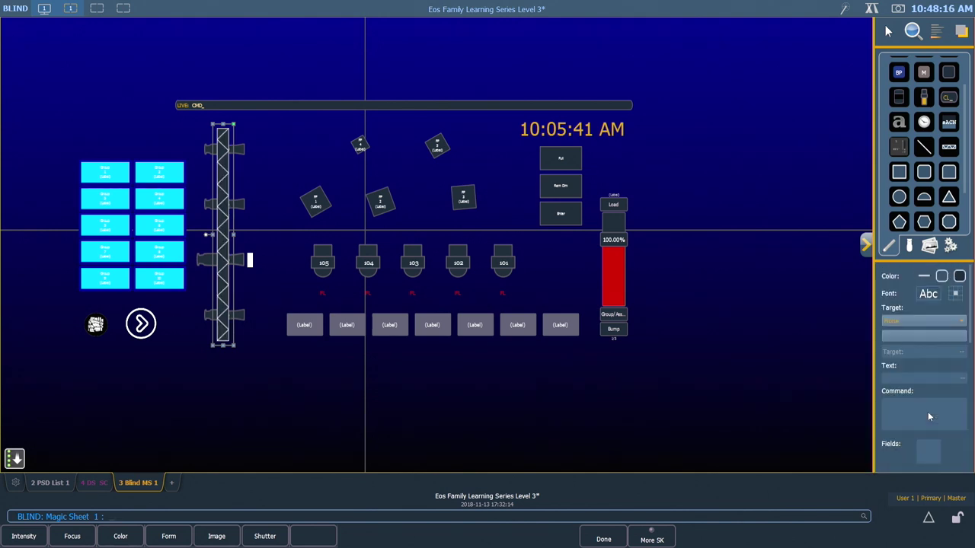
click(958, 277)
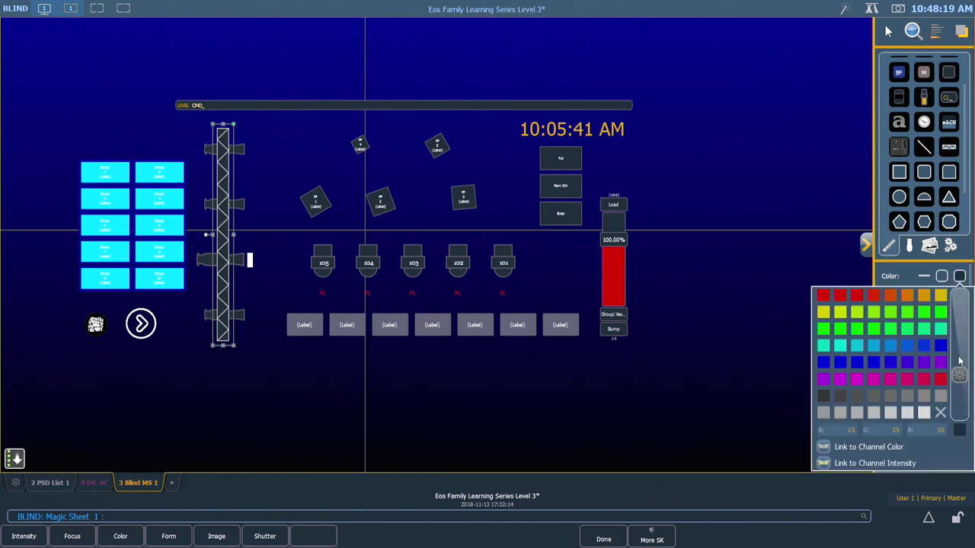
click(944, 419)
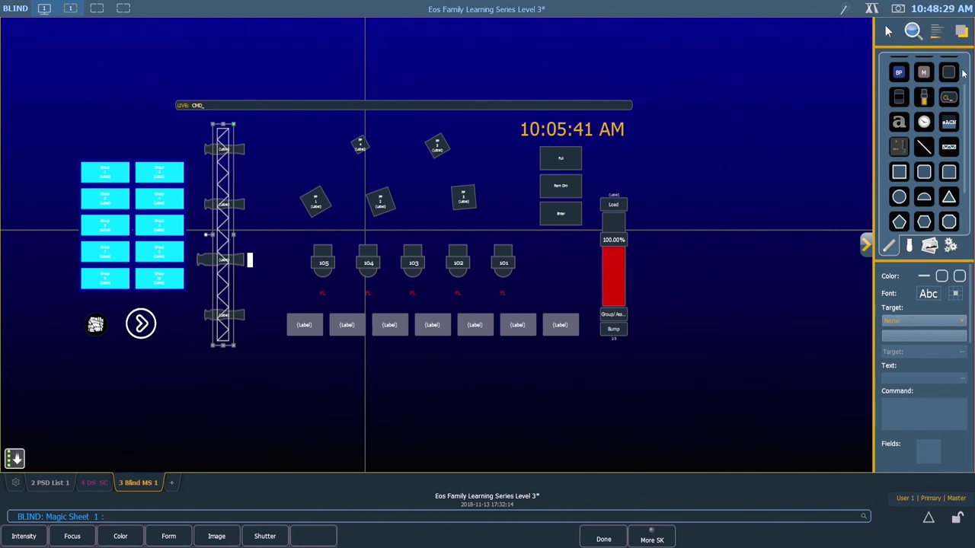
Send the truss to the bottom behind the four fixtures and deselect it
click(962, 35)
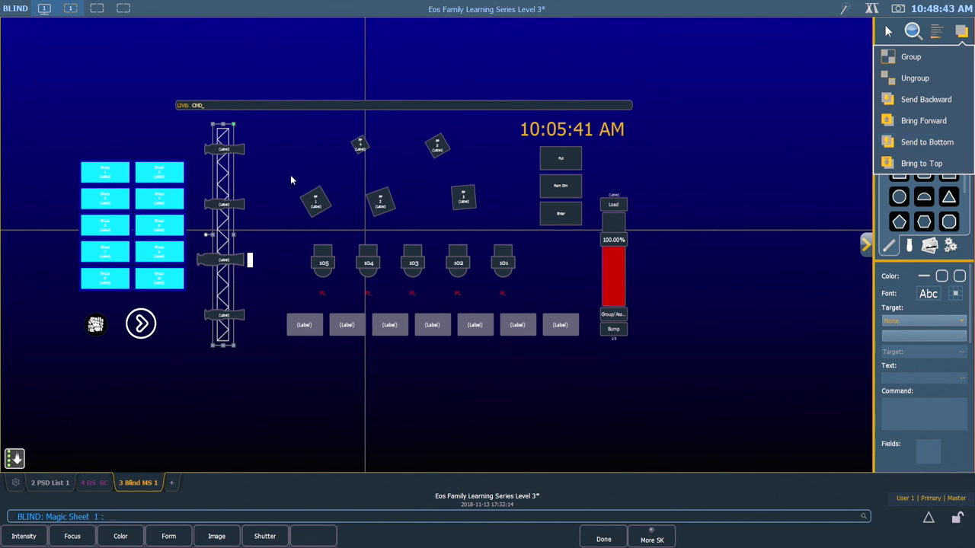
click(294, 144)
click(295, 145)
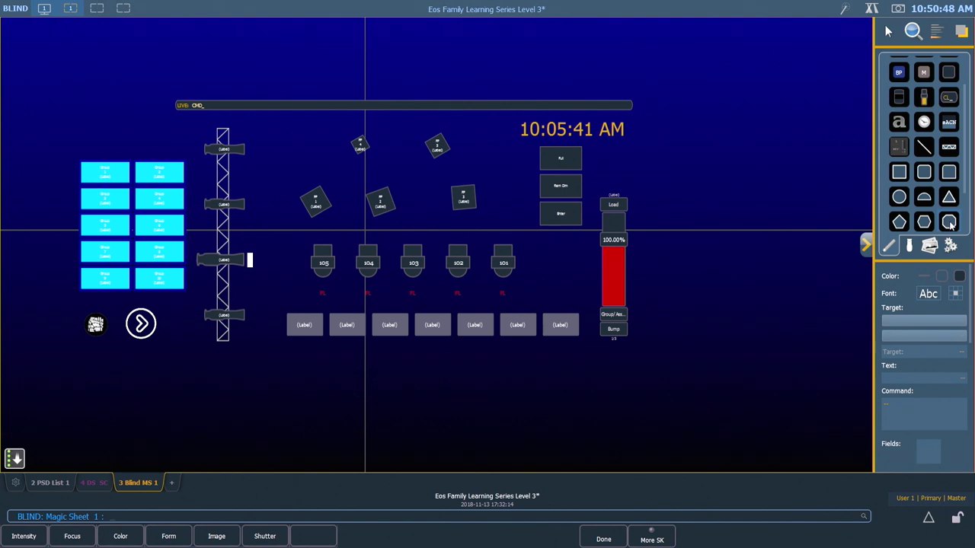
Add a red octagon beside the clock targeting a Macro, with Field 1 showing its Label
mouse_move(950, 220)
mouse_down()
mouse_move(823, 202)
mouse_move(660, 126)
mouse_move(685, 150)
mouse_move(659, 123)
mouse_up()
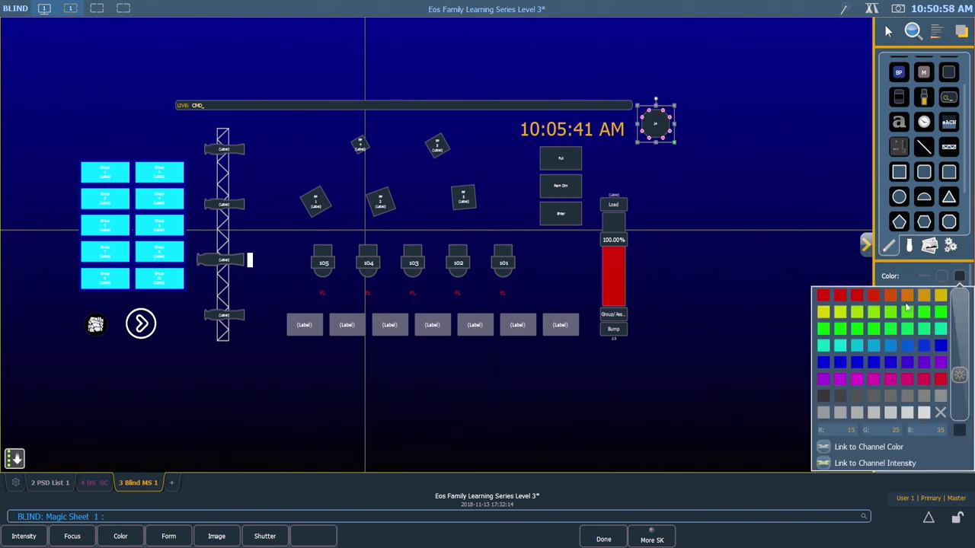
click(826, 298)
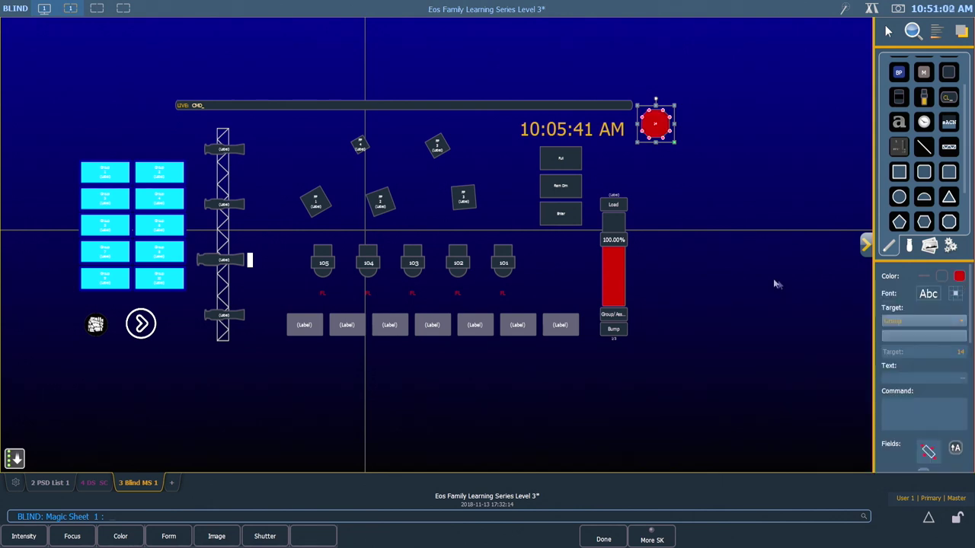
click(912, 319)
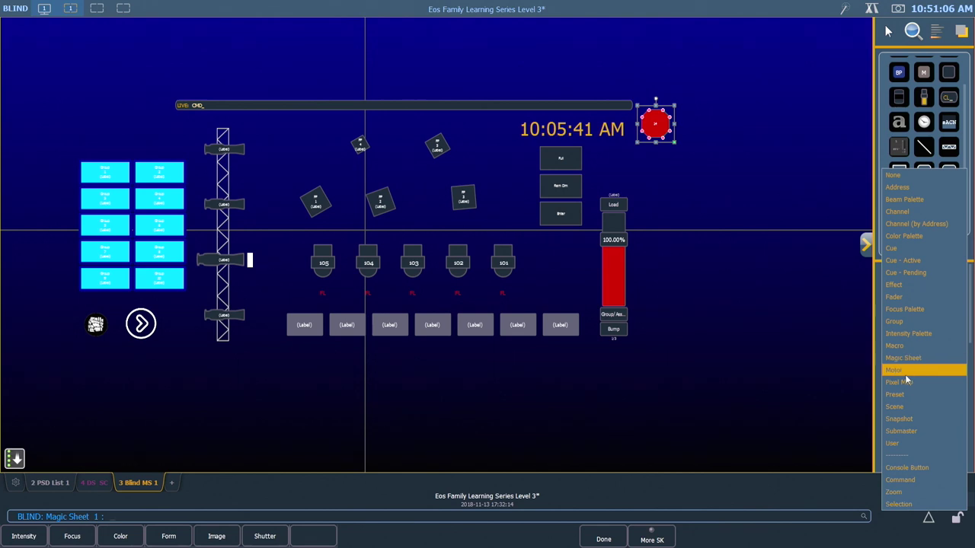
click(898, 344)
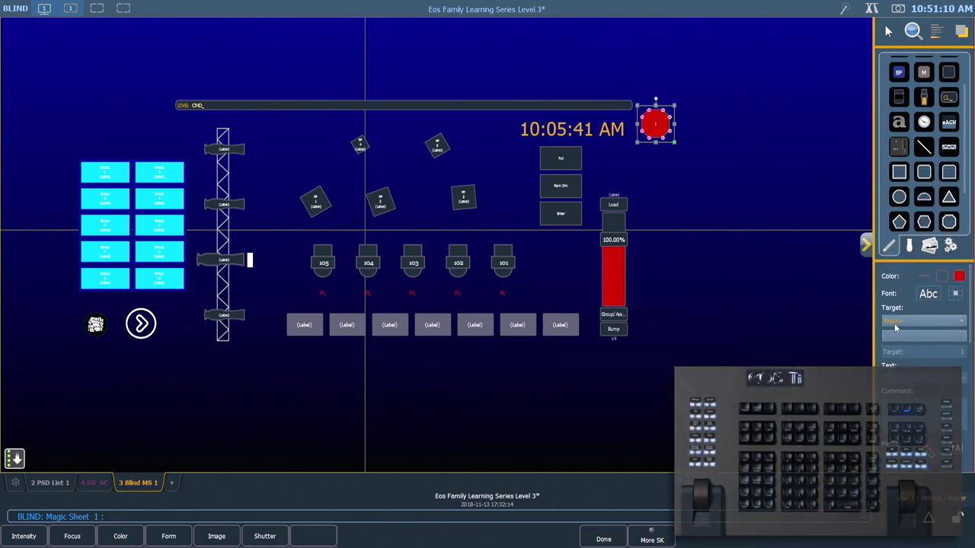
scroll(889, 294, down, 5)
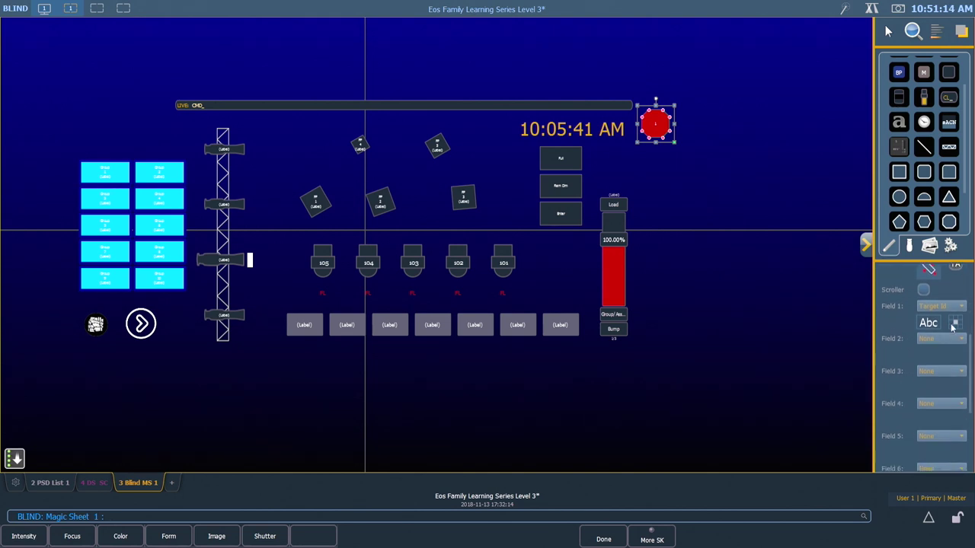
click(944, 307)
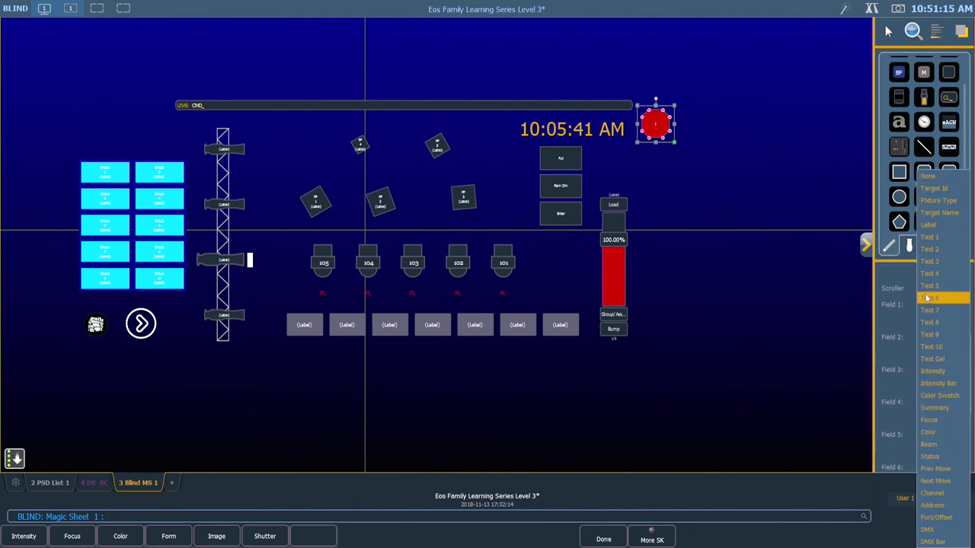
click(935, 226)
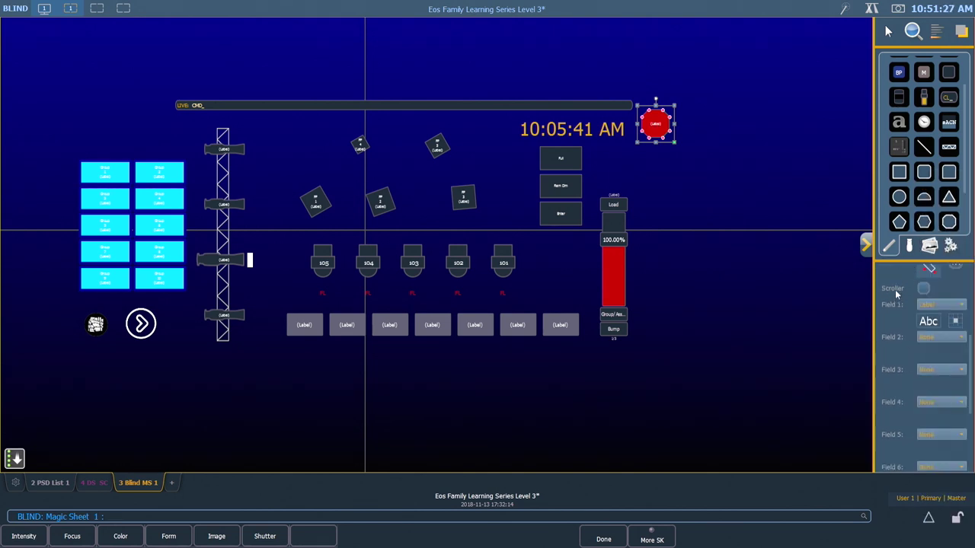
click(900, 172)
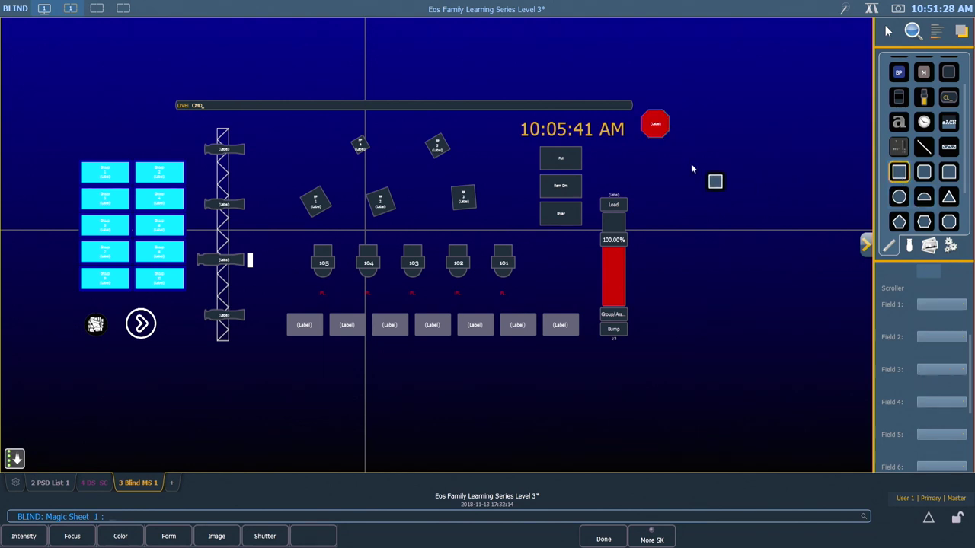
Draw an orange square below the red octagon
click(646, 152)
drag(655, 160, 675, 178)
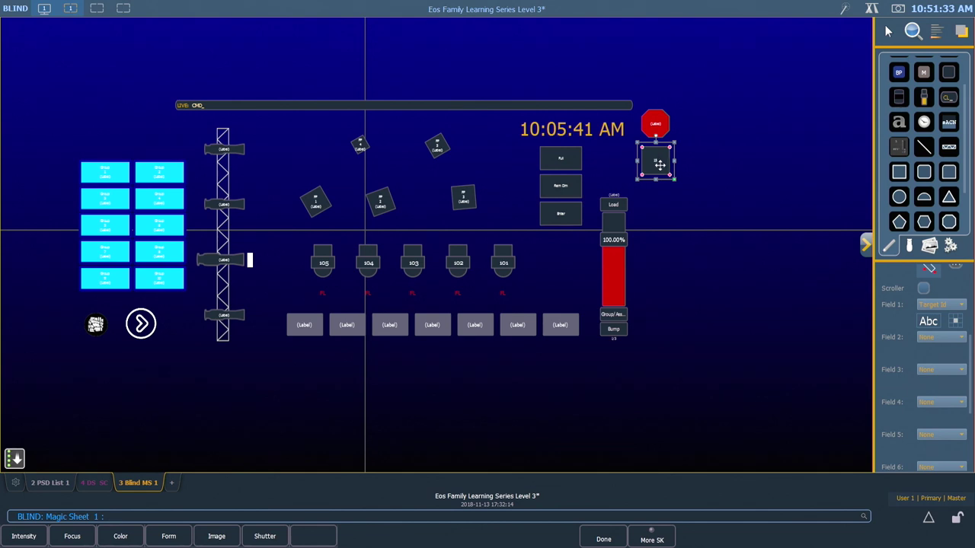
scroll(939, 329, up, 5)
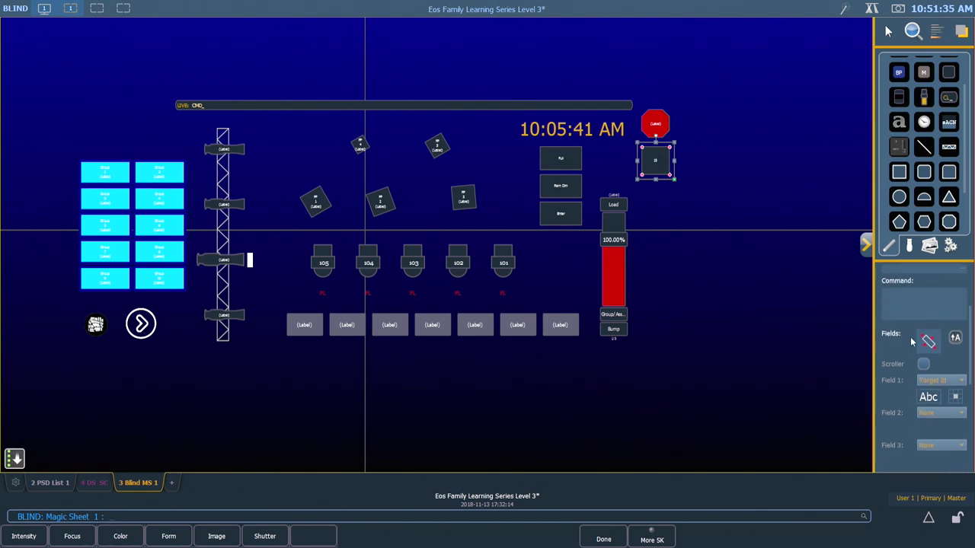
click(959, 277)
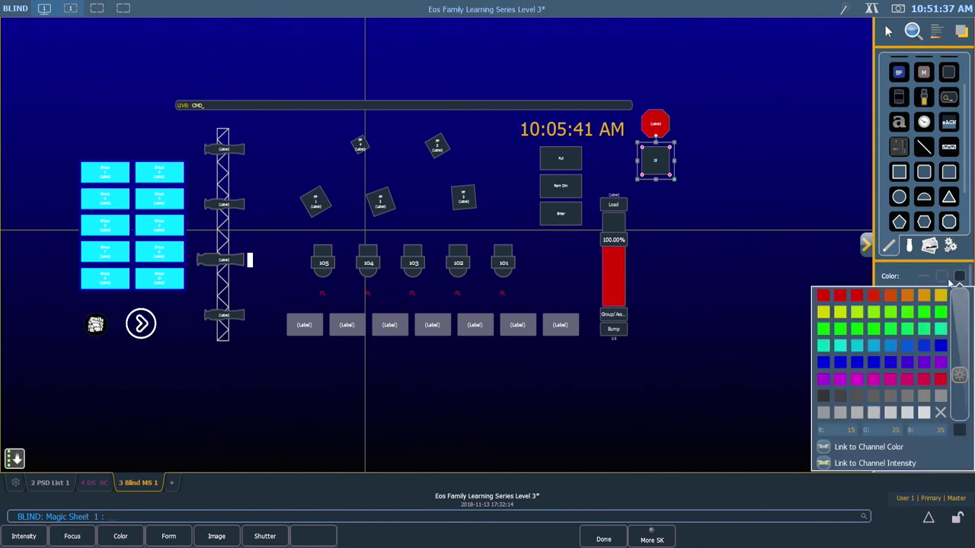
click(905, 297)
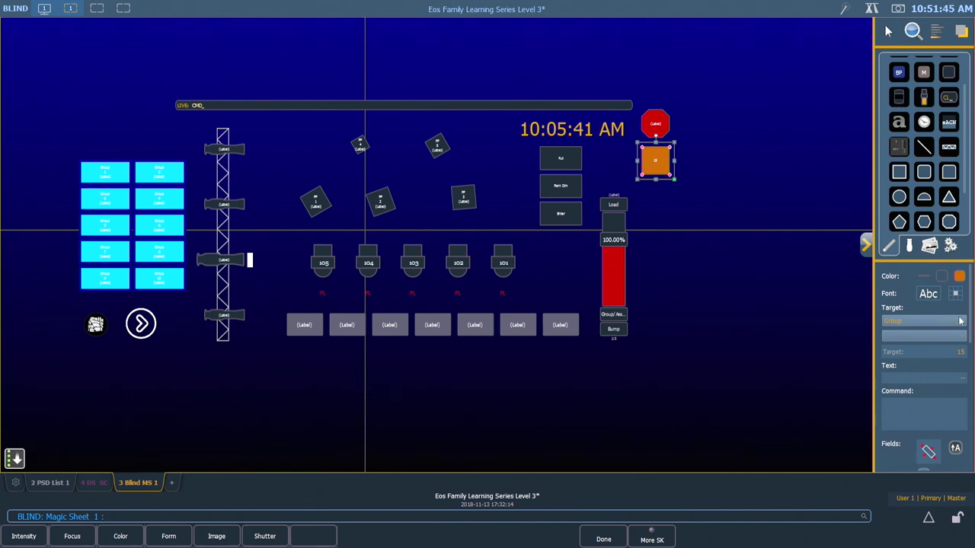
Target the square at Effect 901 and set its Field 1 to Label
click(960, 321)
click(913, 299)
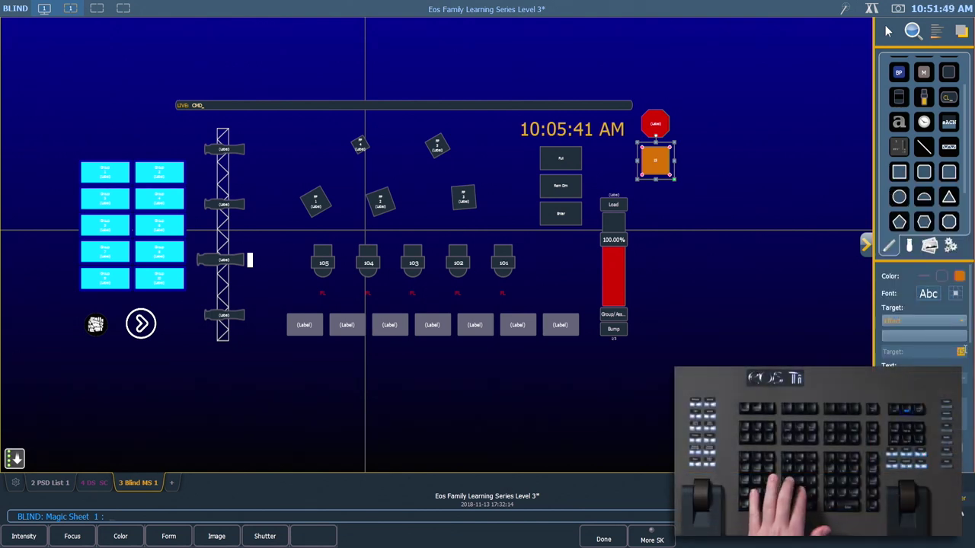
text(901)
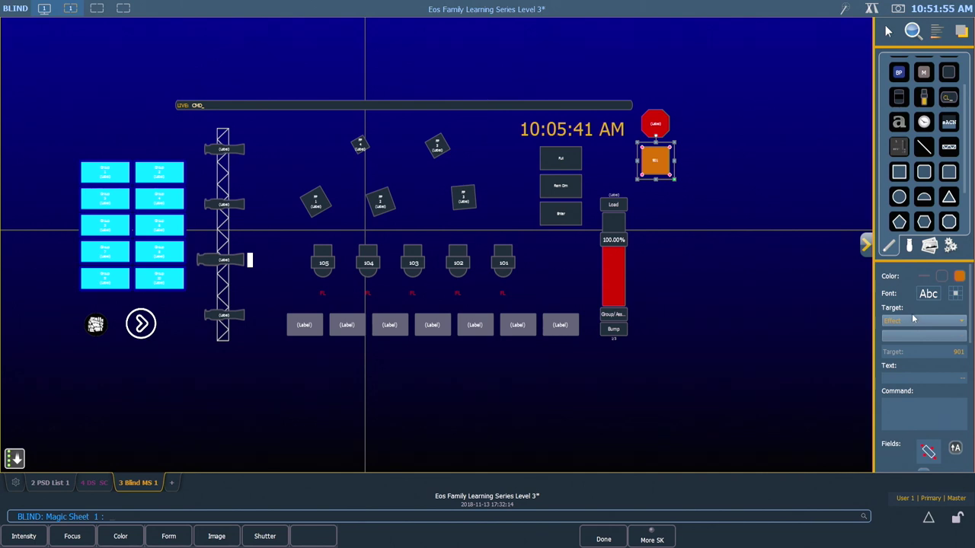
scroll(912, 318, down, 5)
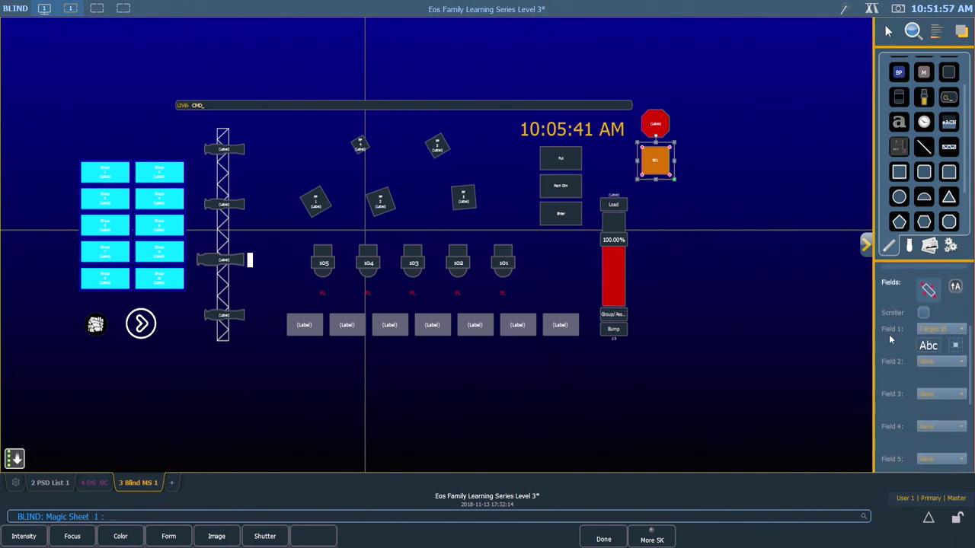
click(963, 328)
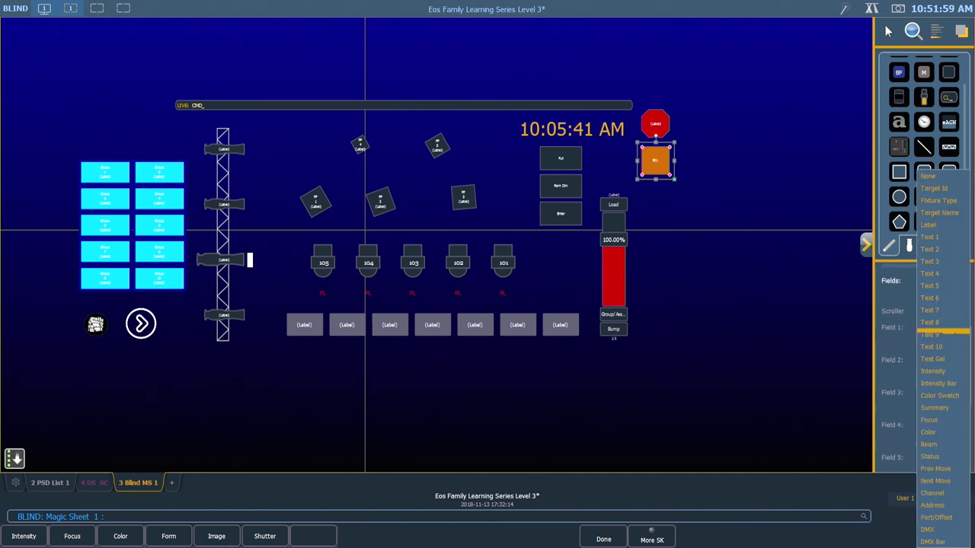
click(948, 222)
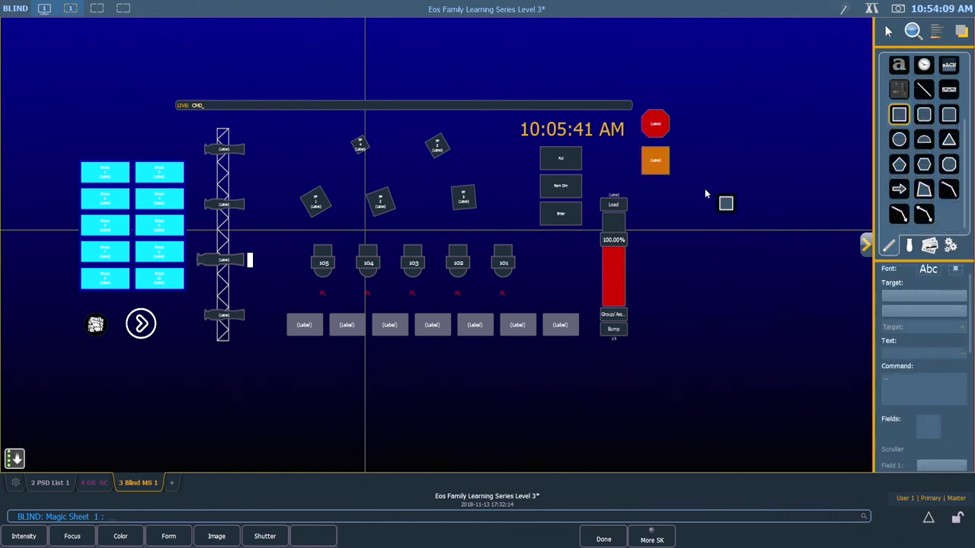
Place a new square below the orange one targeting Effect 4, with Field 1 set to Label
mouse_move(900, 120)
mouse_down()
mouse_move(705, 190)
mouse_move(654, 224)
mouse_move(664, 214)
mouse_move(675, 222)
mouse_up()
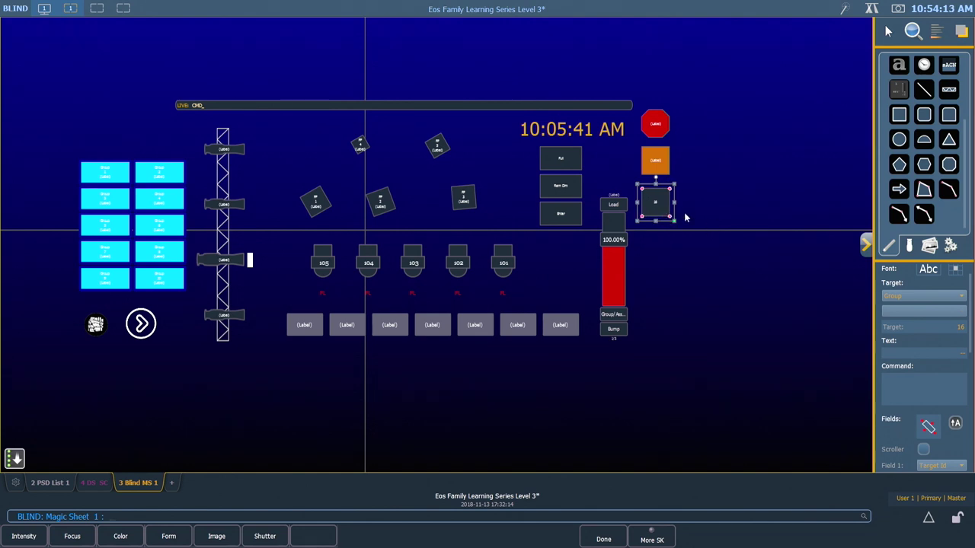
click(962, 296)
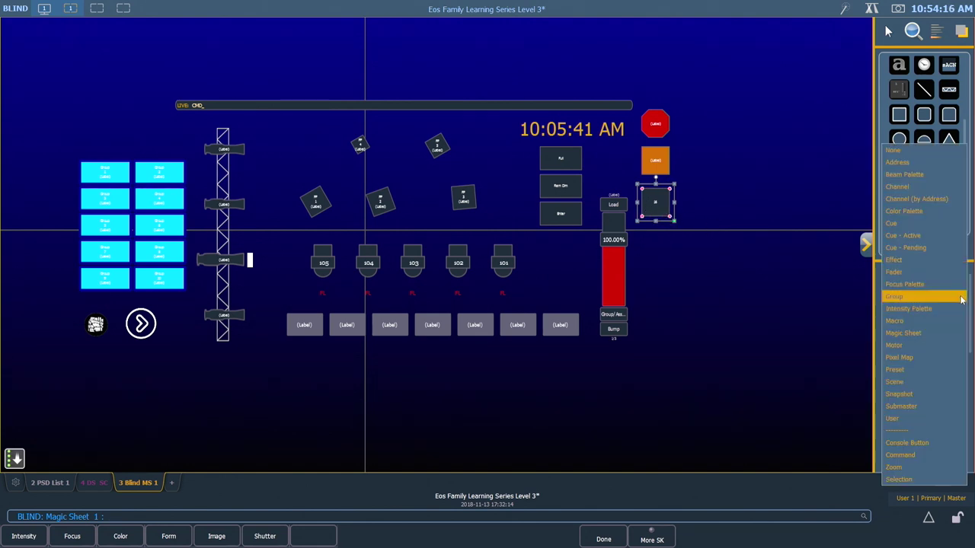
click(923, 263)
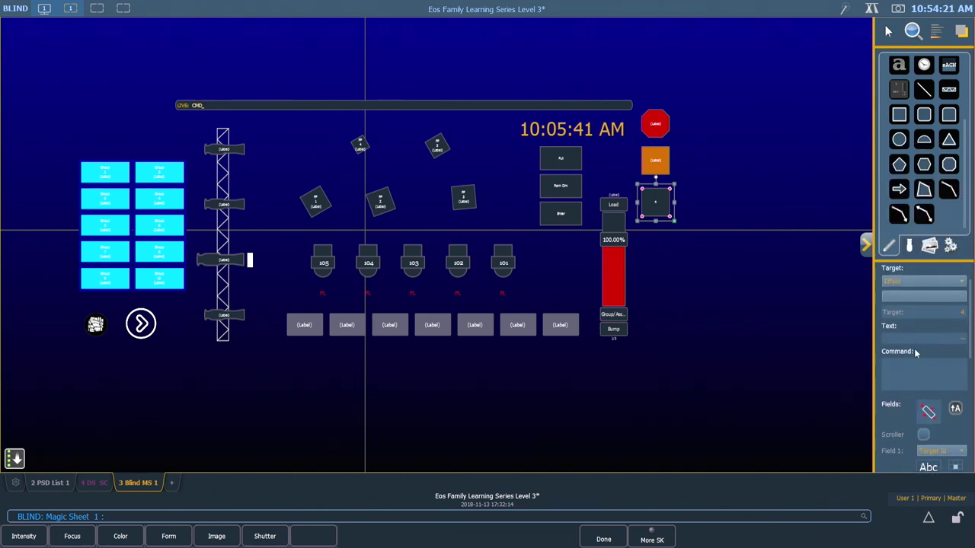
scroll(913, 348, down, 2)
click(956, 397)
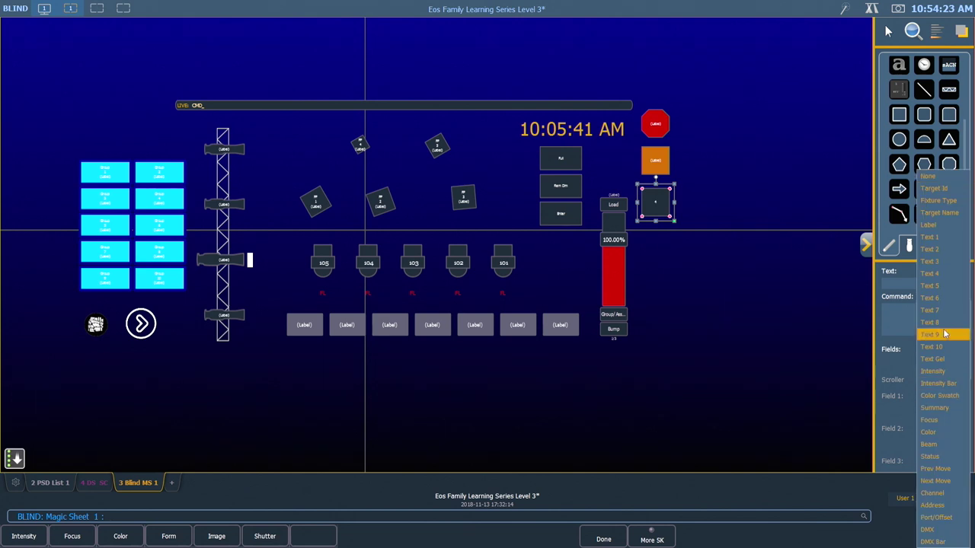
click(928, 224)
Colour the new square purple
scroll(909, 339, up, 5)
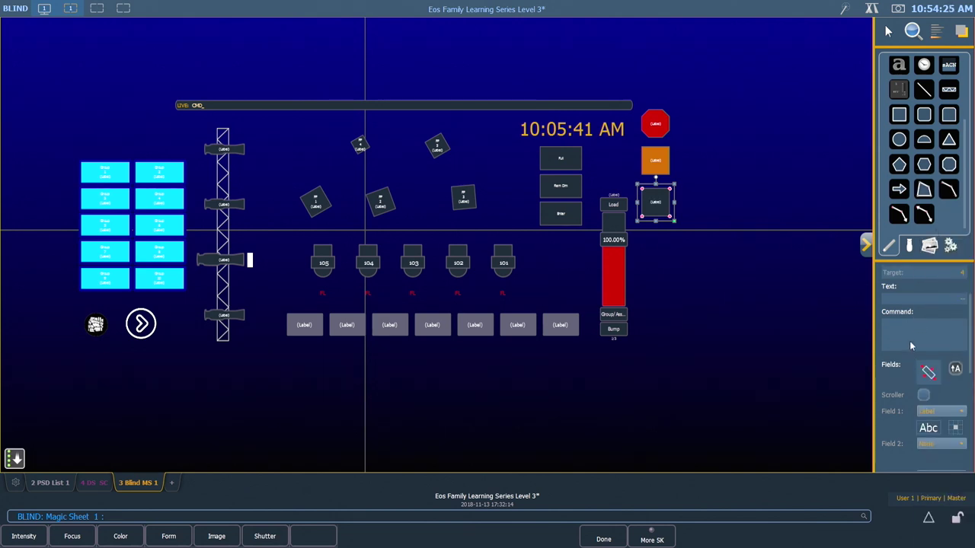
click(958, 277)
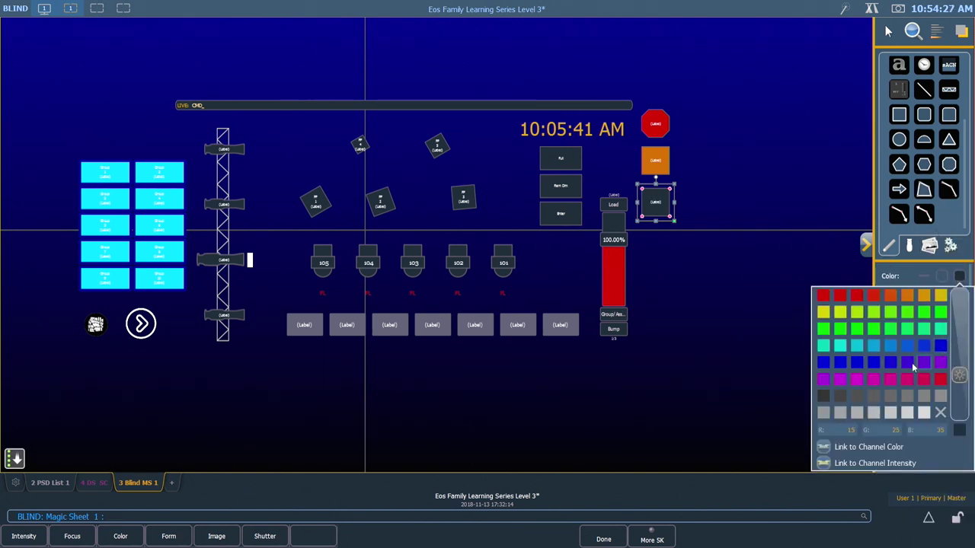
click(822, 380)
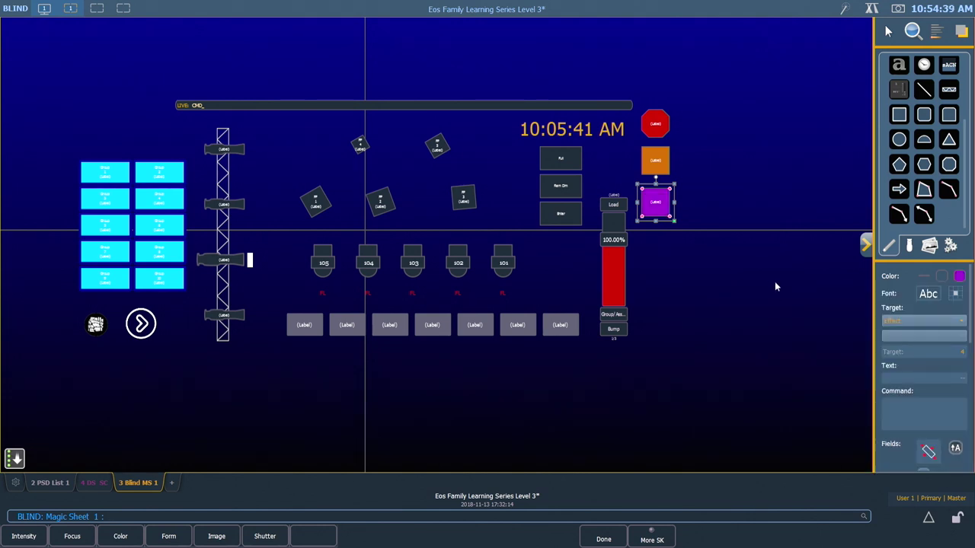
scroll(938, 177, up, 3)
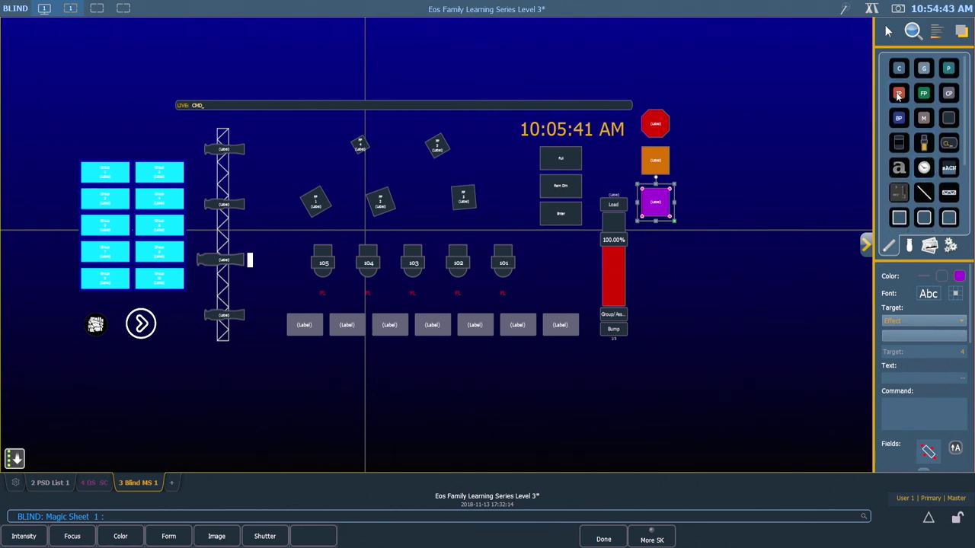
Place an Intensity Palette 1 button near the top centre and set its Field 3 to Label
mouse_move(897, 95)
mouse_down()
mouse_move(711, 146)
mouse_move(398, 170)
mouse_move(387, 160)
mouse_move(417, 181)
mouse_move(400, 165)
mouse_up()
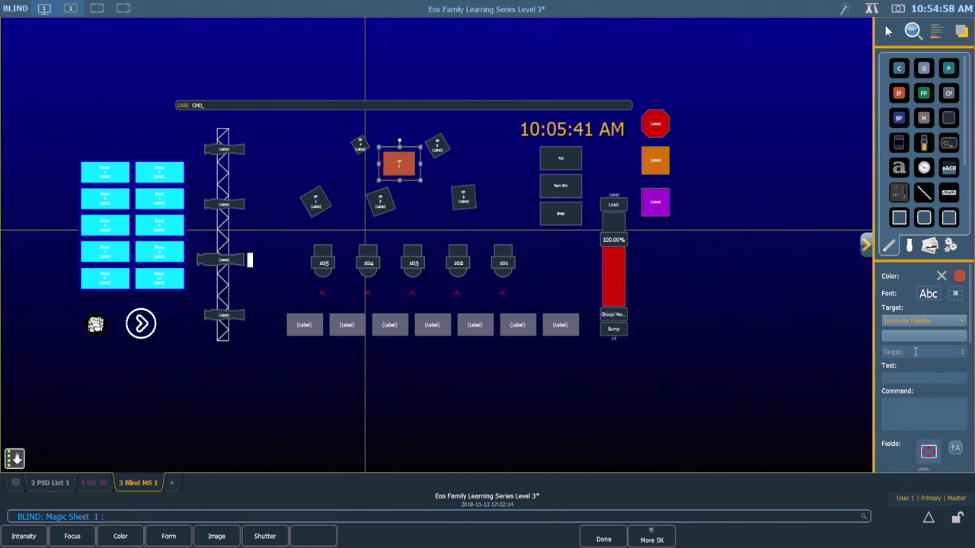
scroll(905, 345, down, 3)
scroll(901, 348, down, 3)
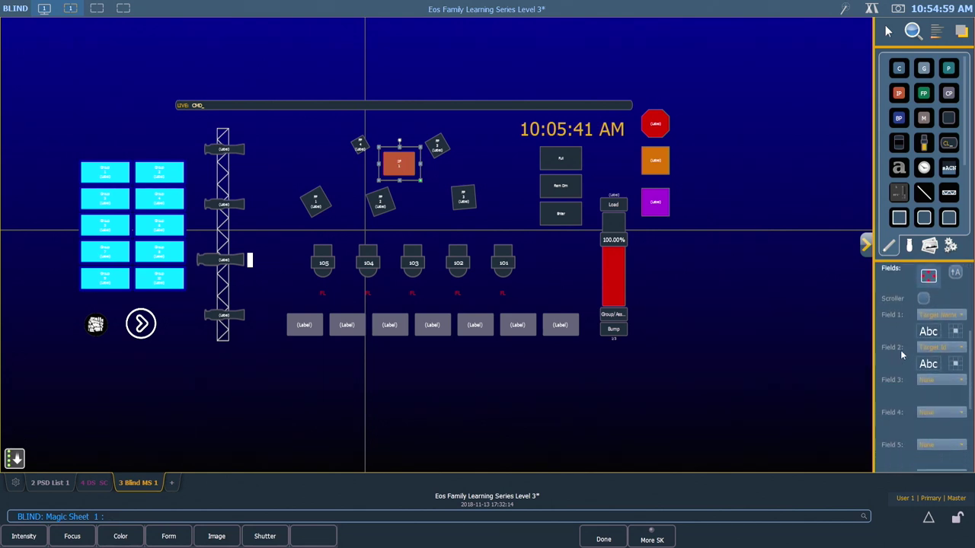
click(941, 369)
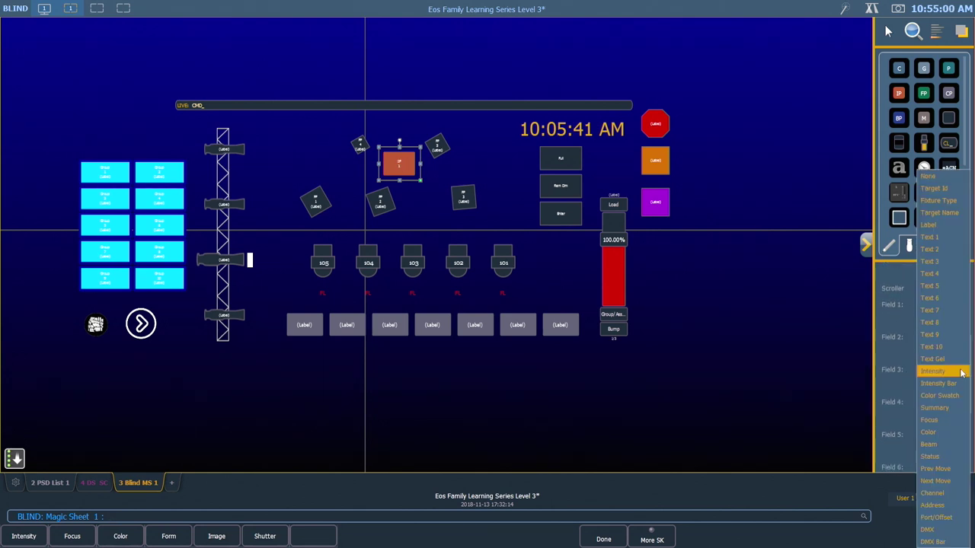
click(938, 227)
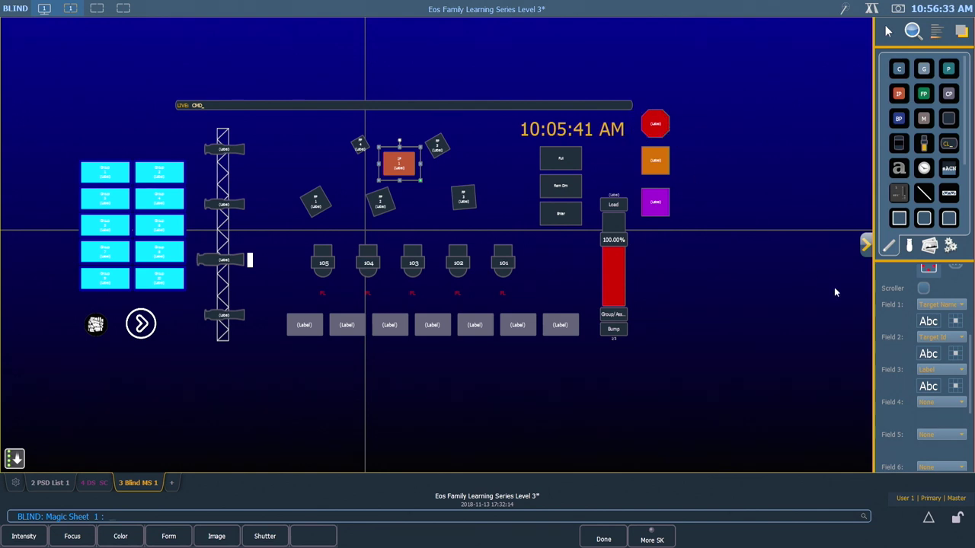
scroll(903, 350, up, 4)
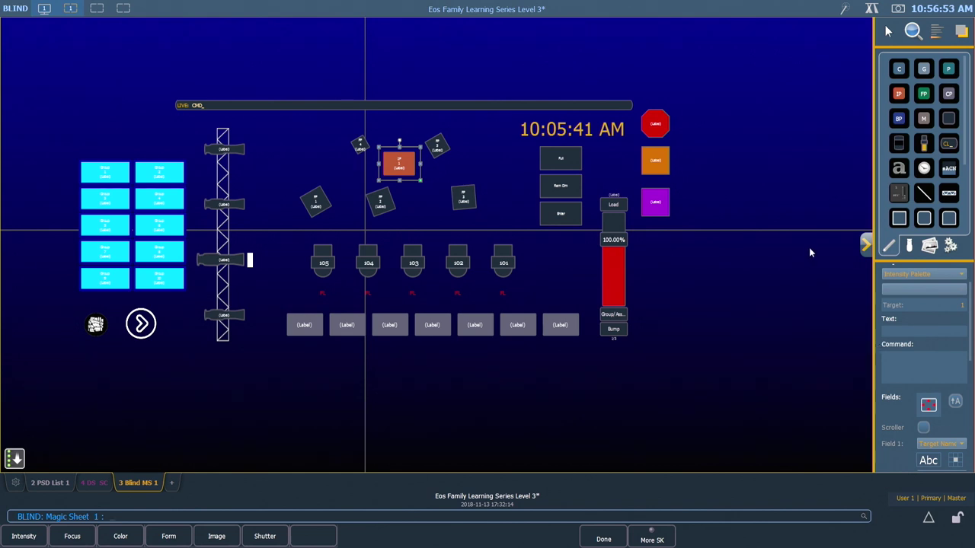
Draw a triangle below the purple square and enlarge it
scroll(944, 156, down, 3)
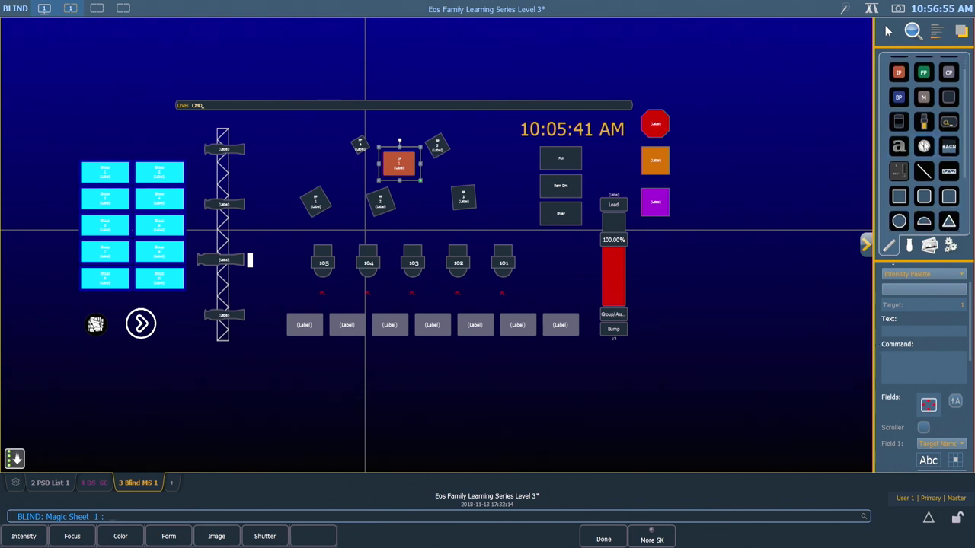
click(948, 174)
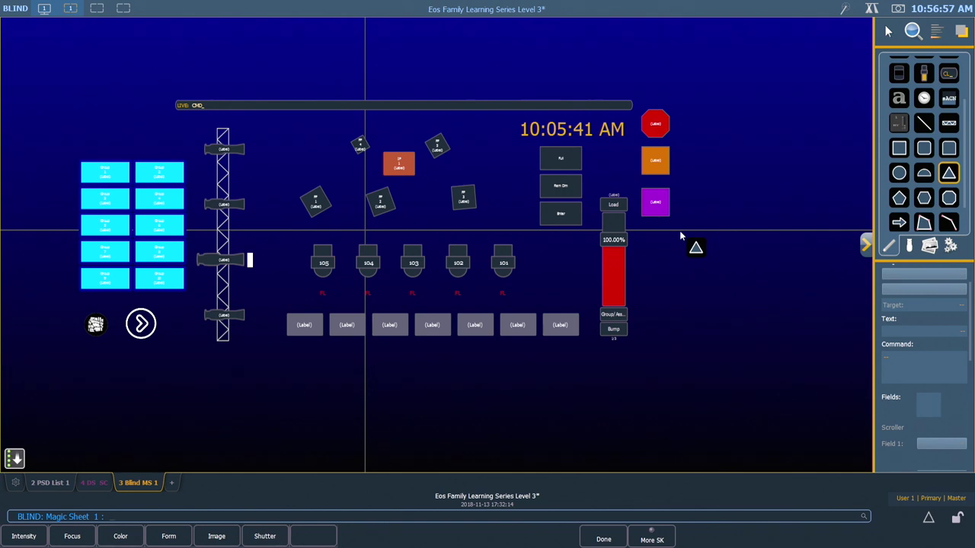
click(652, 242)
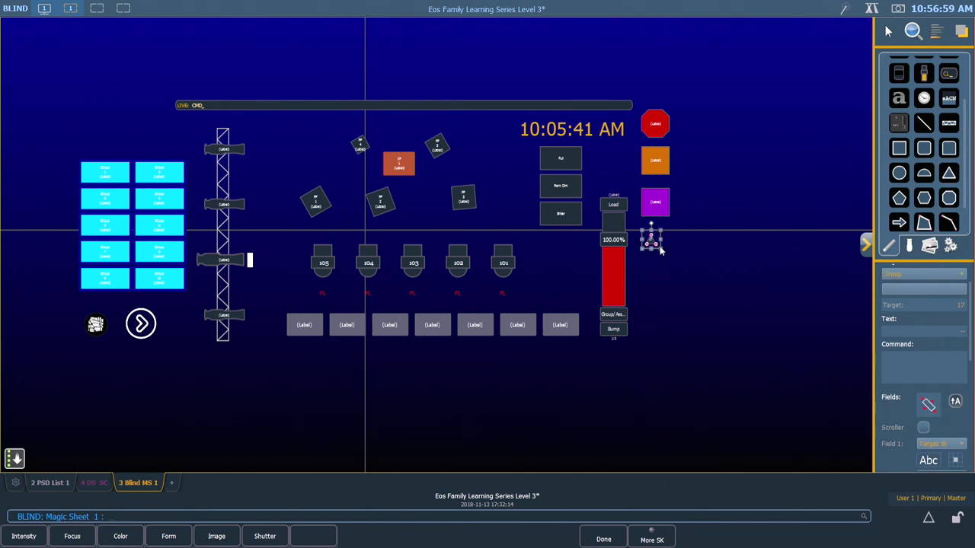
drag(660, 249, 678, 271)
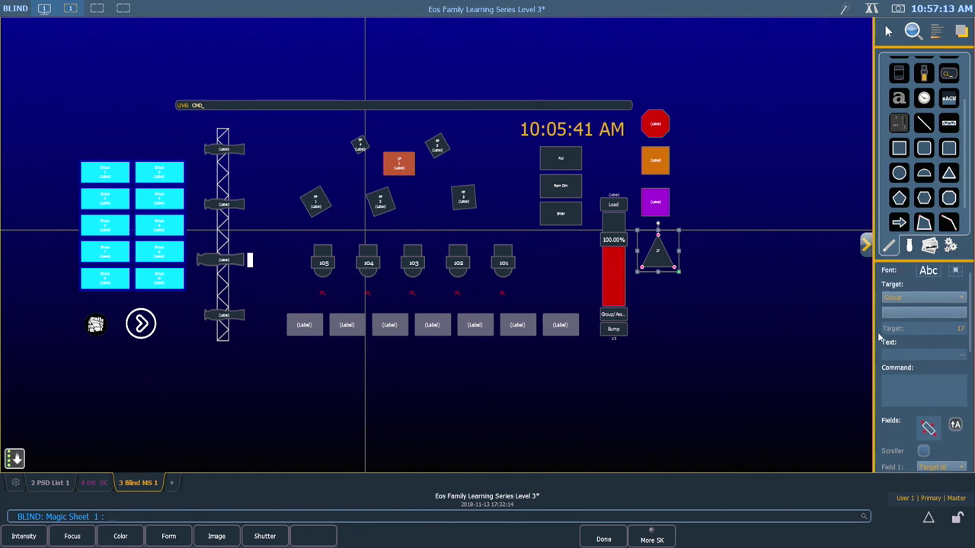
Set the triangle's target to Command with 'clear sneak enter'
click(962, 297)
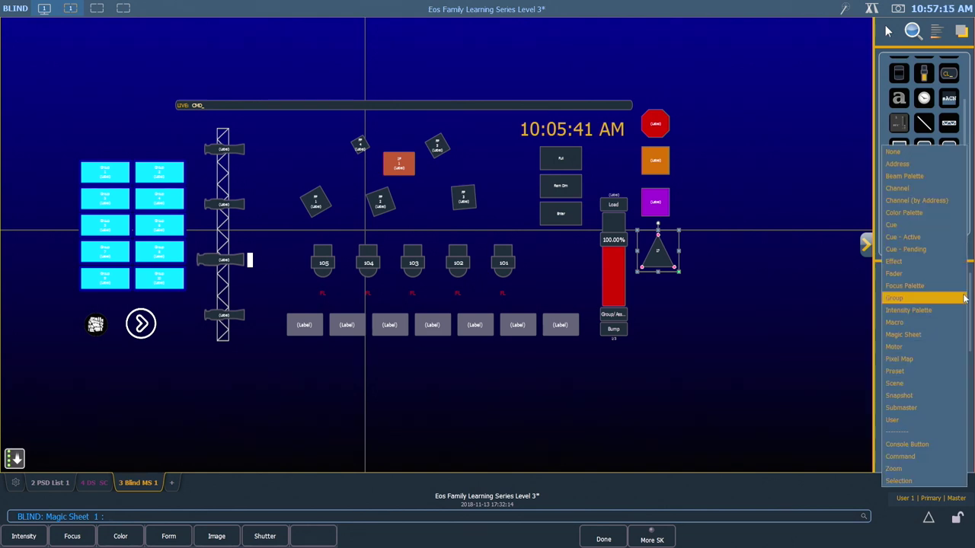
click(918, 455)
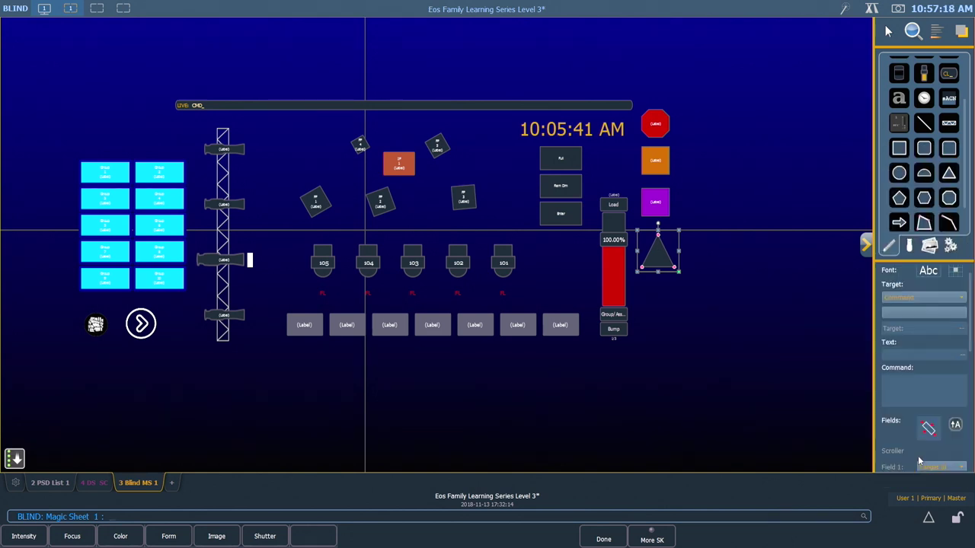
click(894, 380)
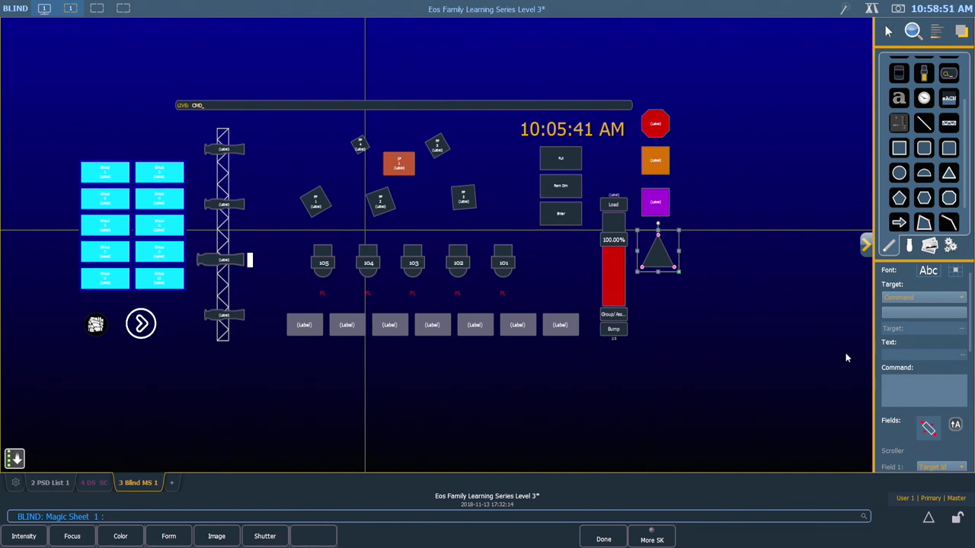
text(clear )
text(sneak enter)
Fill the triangle green and close the editor to show the magic sheet live
scroll(966, 290, up, 1)
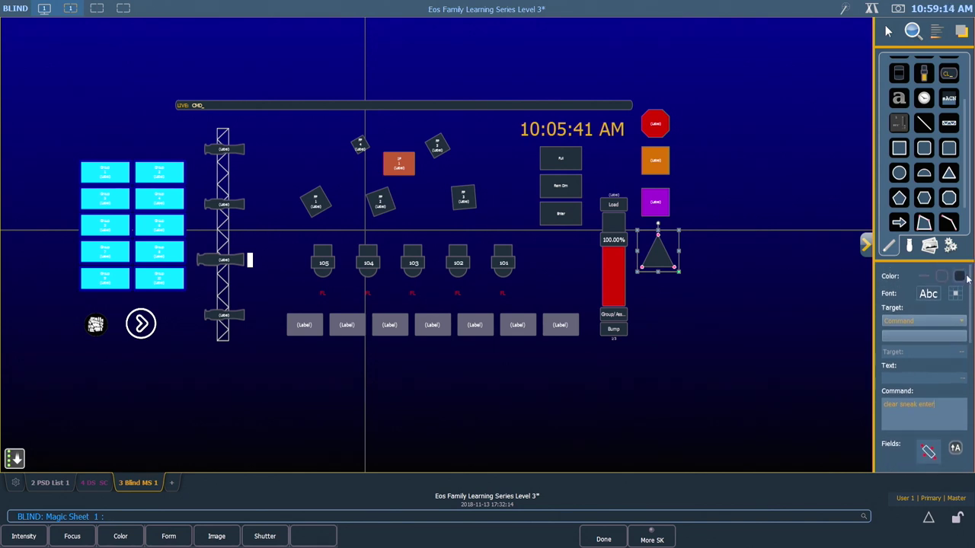
click(960, 277)
click(895, 328)
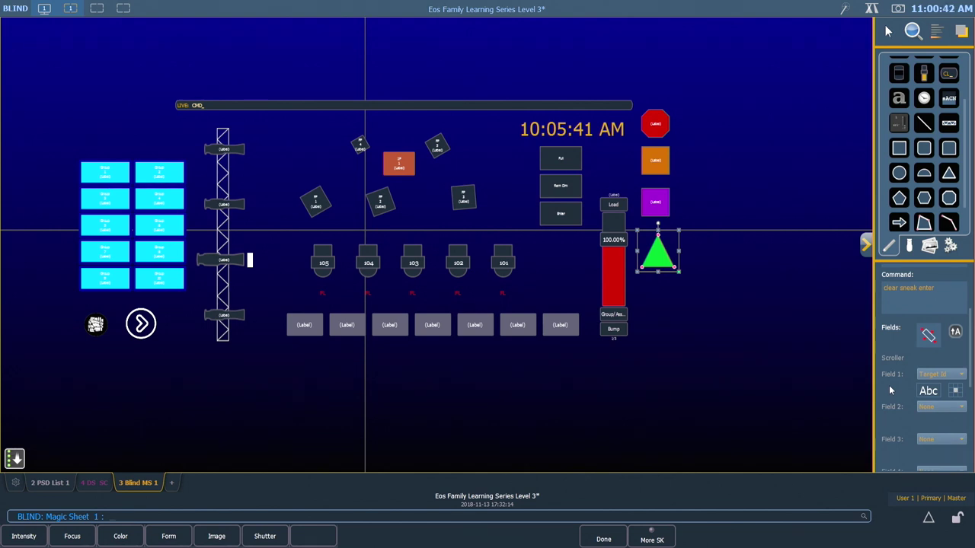
click(866, 246)
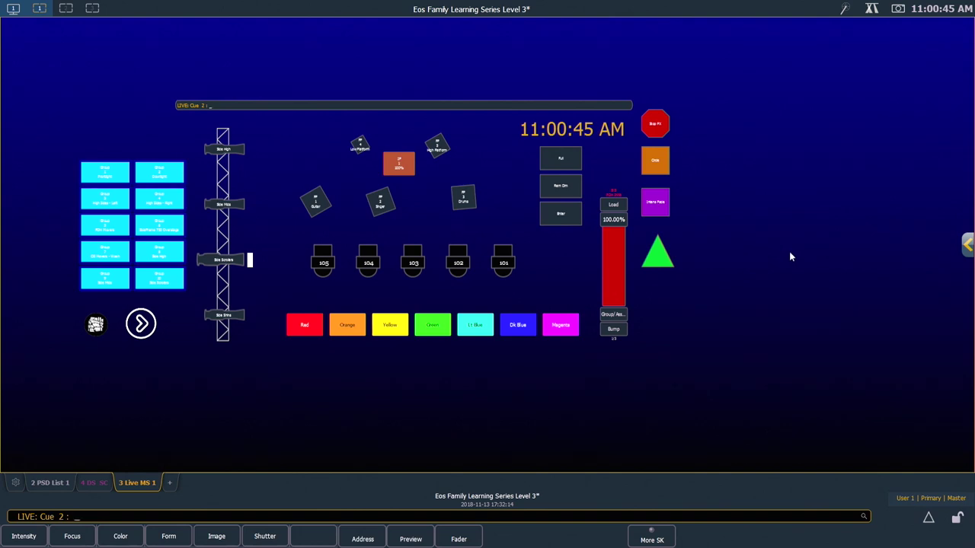